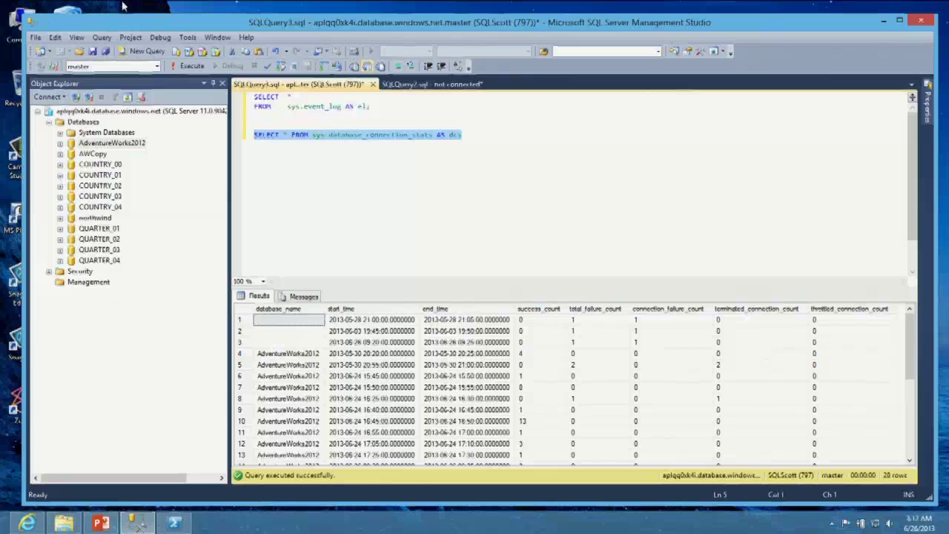
- Switch to the Windows Azure portal in Internet Explorer and open the West US SQL database server aplqq0xk4i
left_click(27, 523)
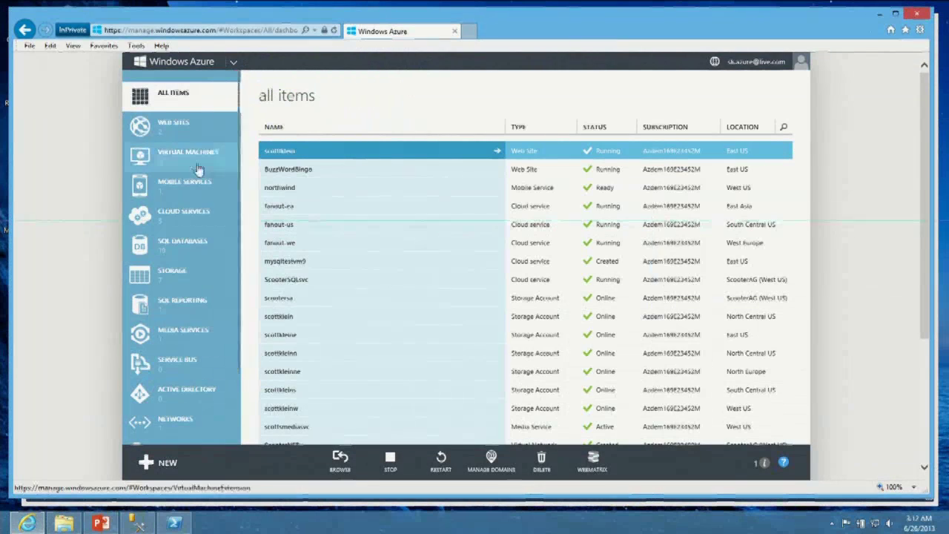
left_click(186, 253)
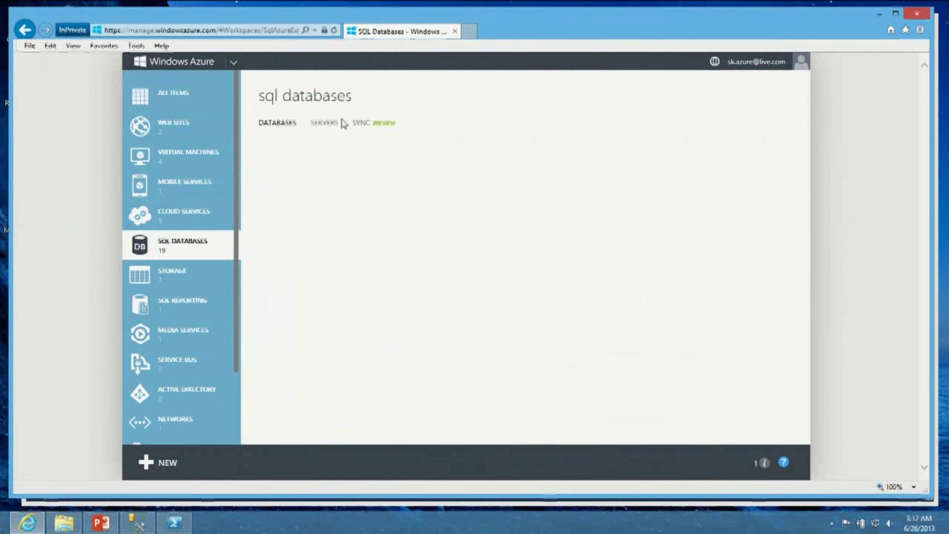
left_click(326, 122)
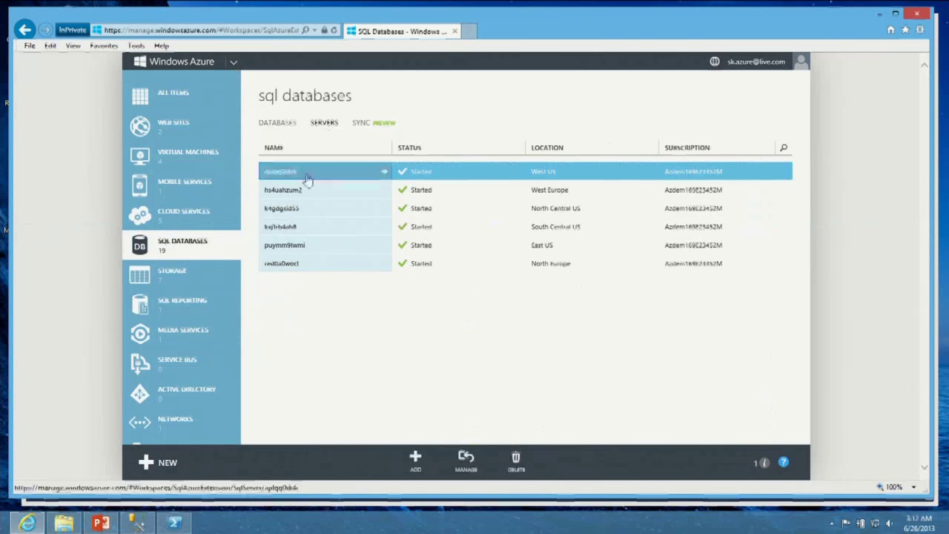
left_click(371, 172)
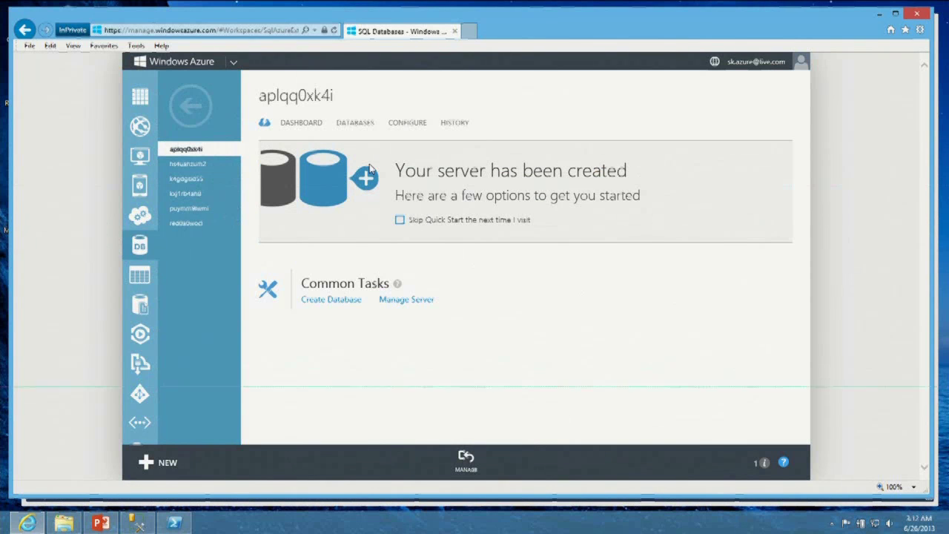
- Review the server's usage dashboard, its list of databases and its allowed IP address configuration
left_click(301, 126)
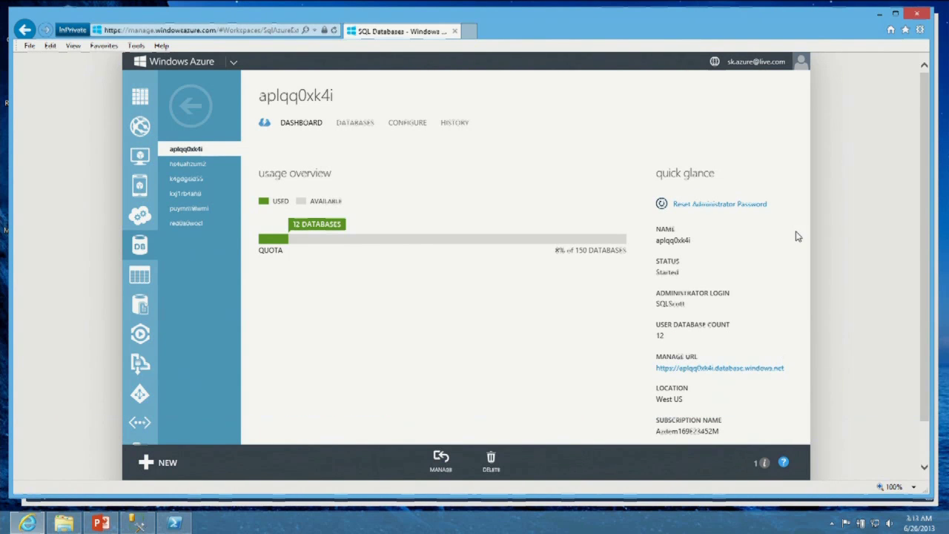
left_click(357, 125)
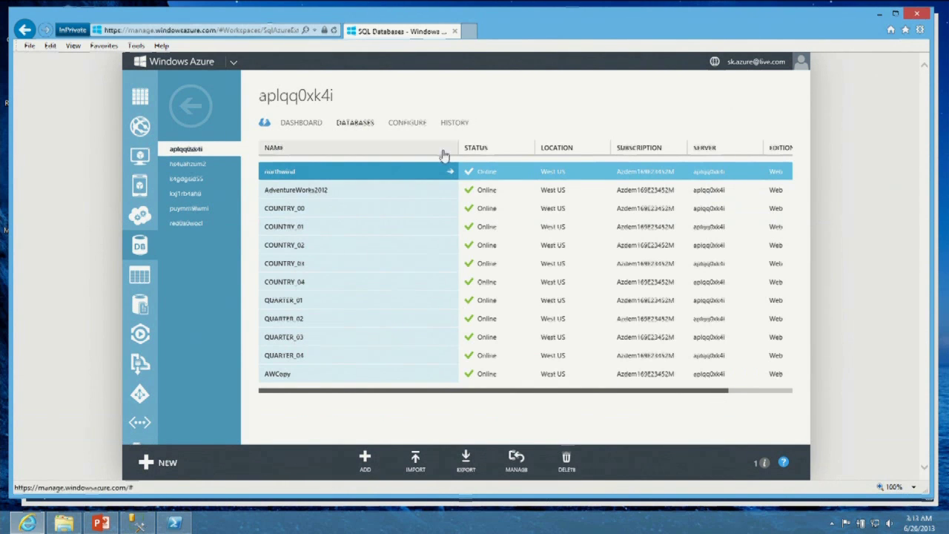
left_click(407, 124)
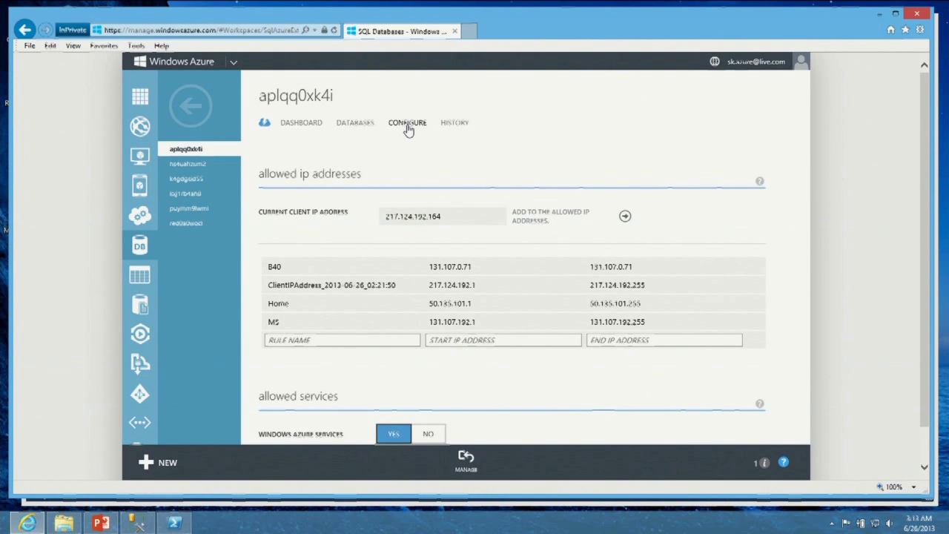
- Return to the server's database list and open the dashboard of the AdventureWorks2012 database
left_click(361, 124)
left_click(412, 169)
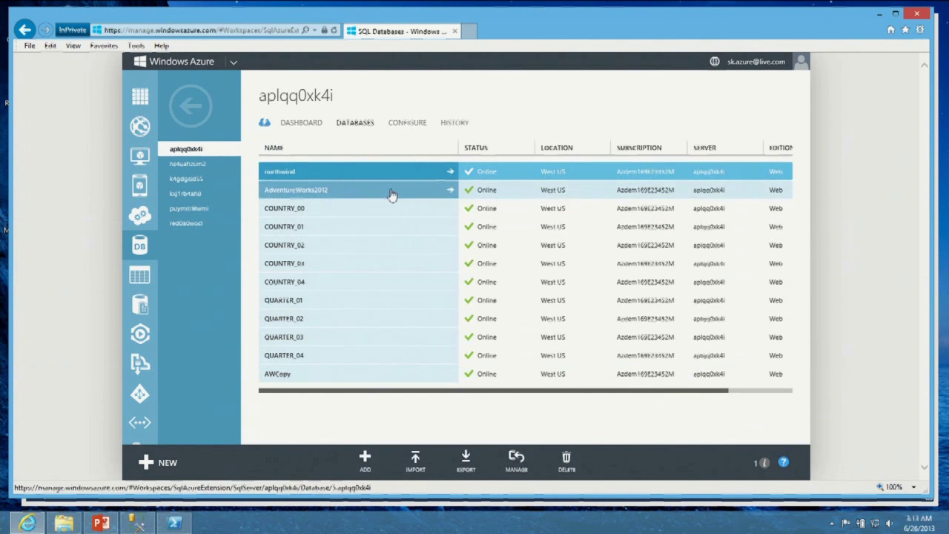
left_click(450, 189)
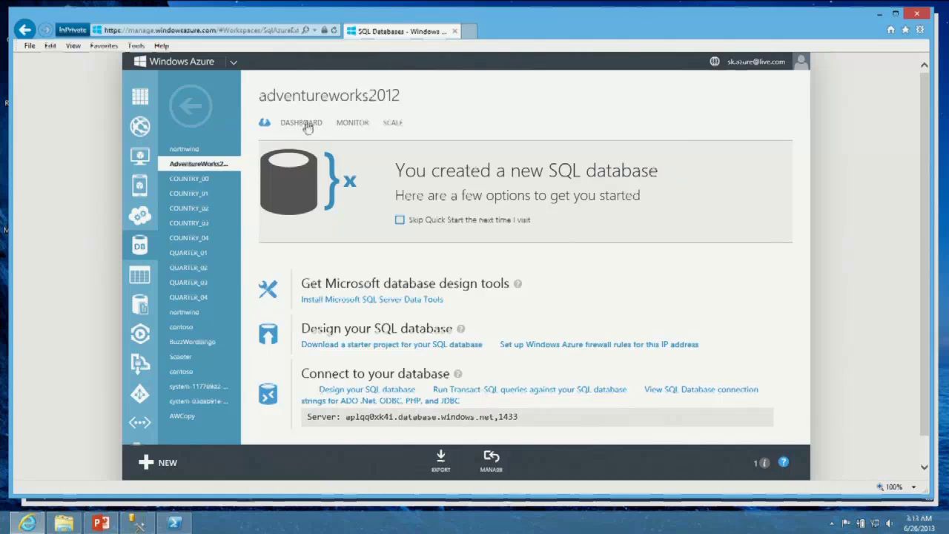
left_click(306, 123)
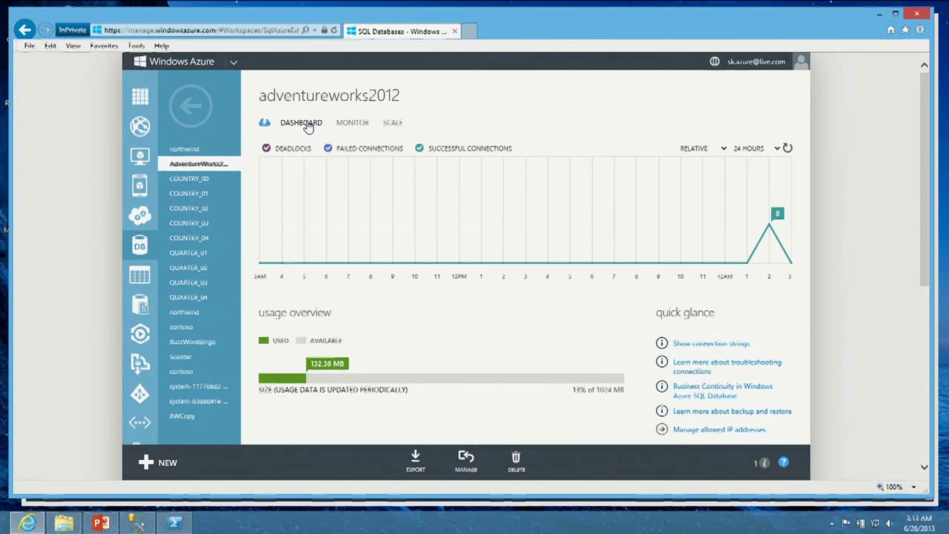
- Examine the database's monitoring metrics and the available chart time ranges, and return to its dashboard
left_click(350, 123)
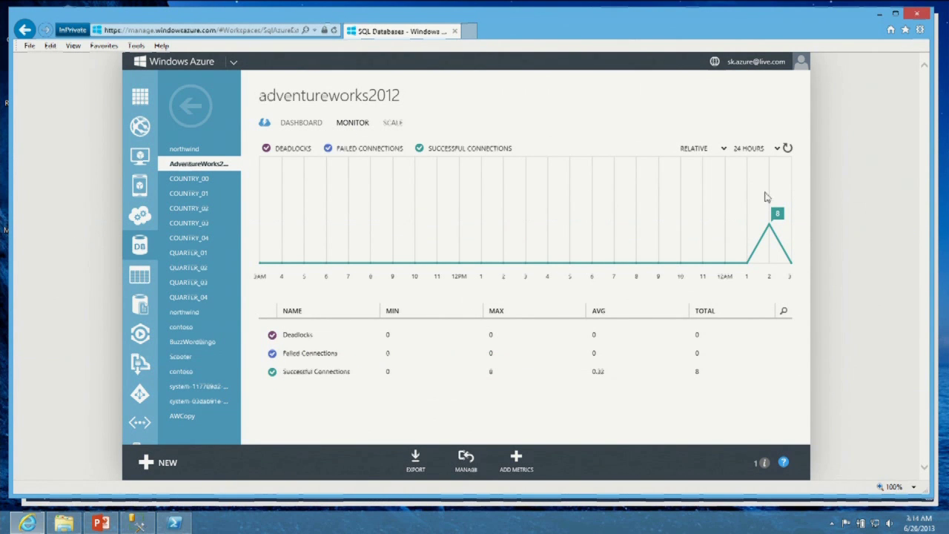
left_click(779, 150)
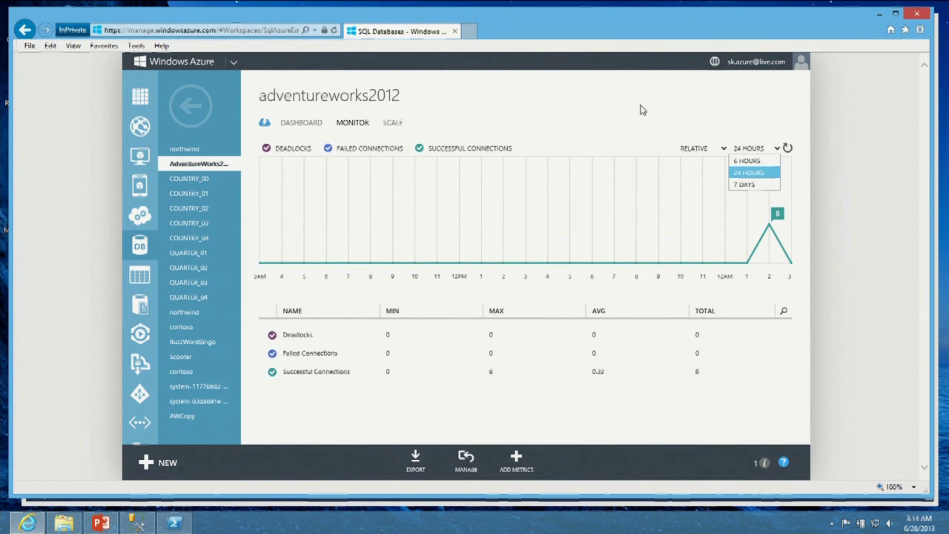
left_click(311, 126)
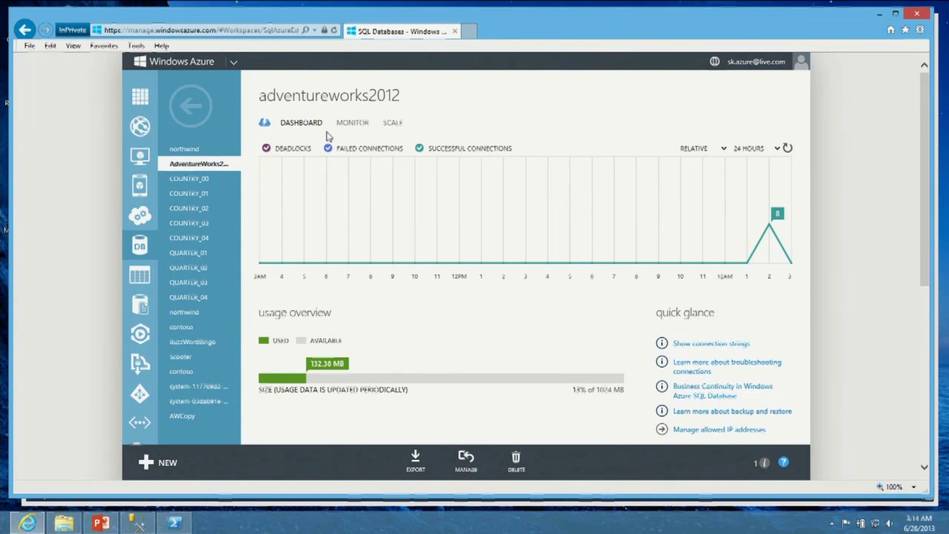
- Hide the Failed Connections metric on the dashboard chart and review the database's usage overview and quick glance details
left_click(362, 149)
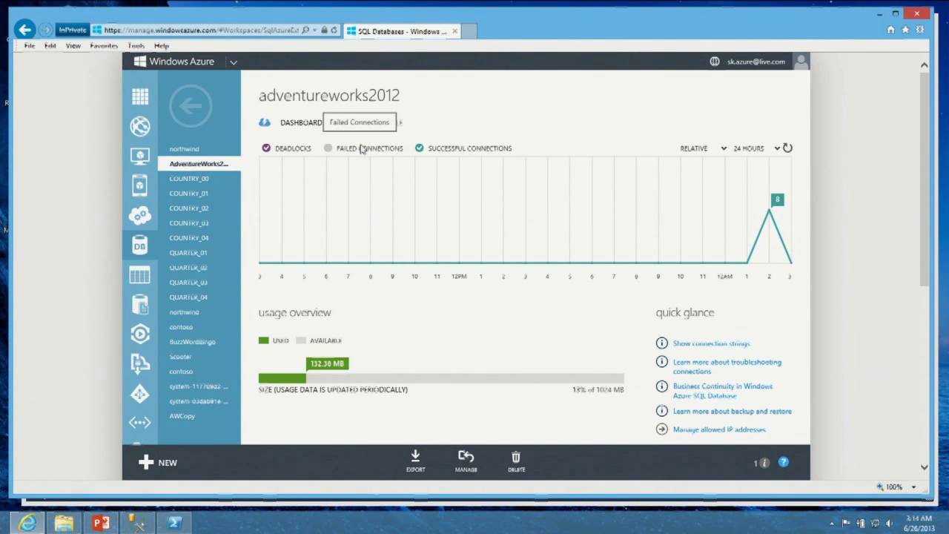
scroll(375, 163, "down", 5)
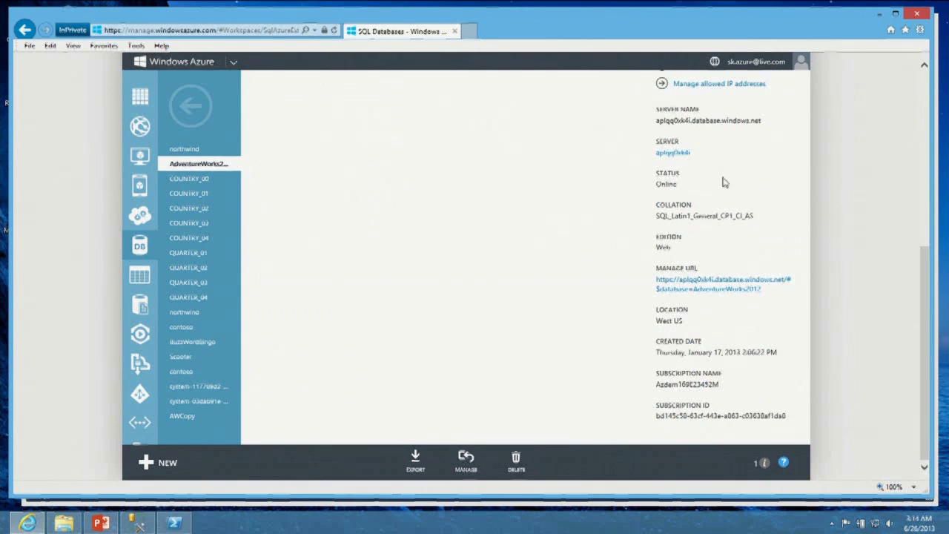
left_click(925, 88)
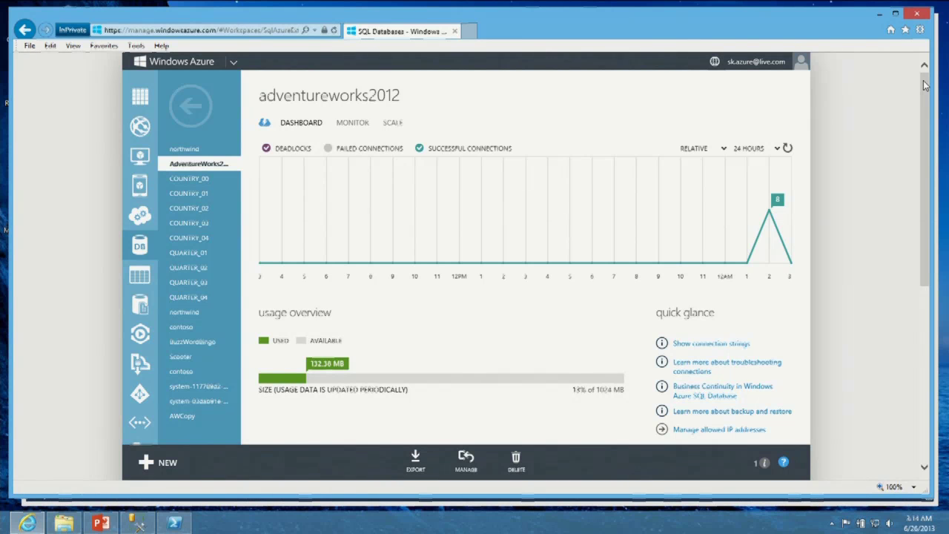
left_click_drag(927, 212, 928, 385)
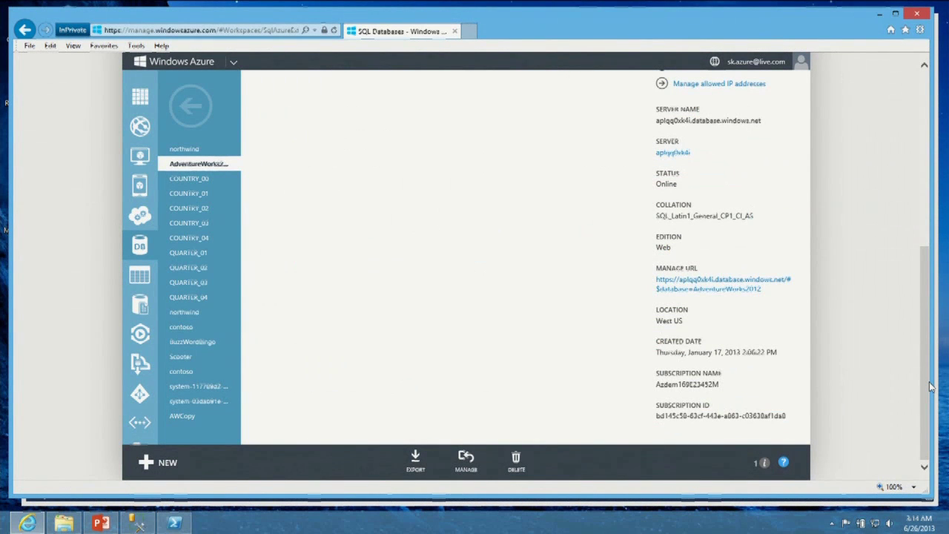
left_click(923, 89)
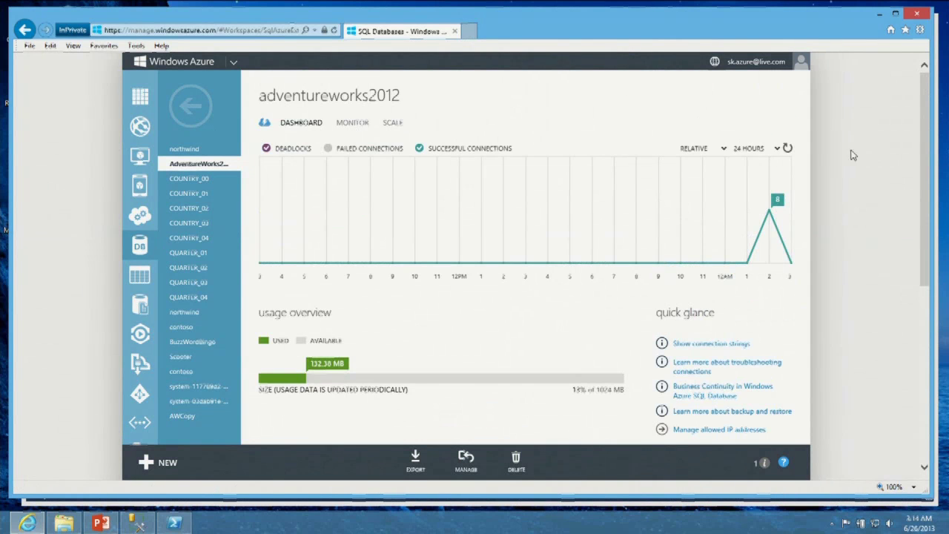
scroll(925, 154, "down", 4)
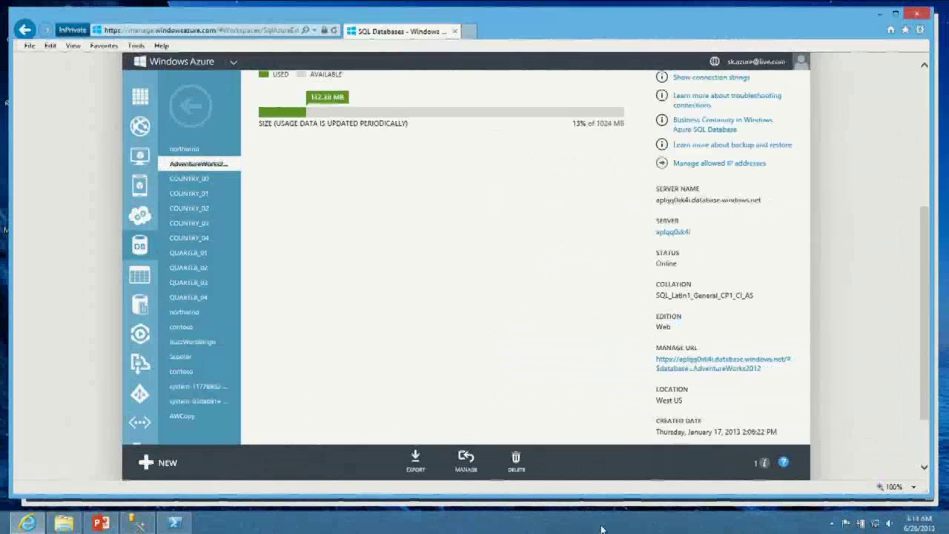
- Open the SQL Database management portal for AdventureWorks2012 and log on with the administrator username and password
left_click(460, 470)
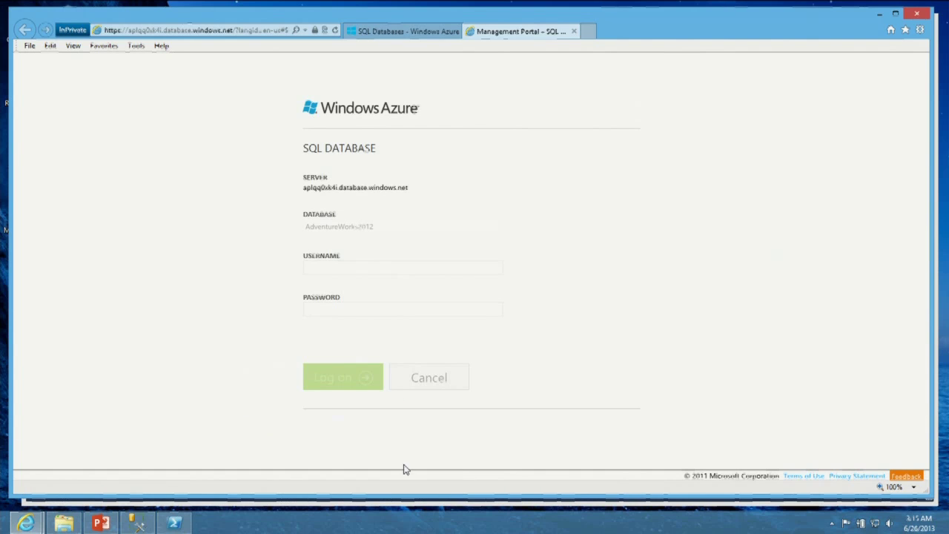
left_click(350, 267)
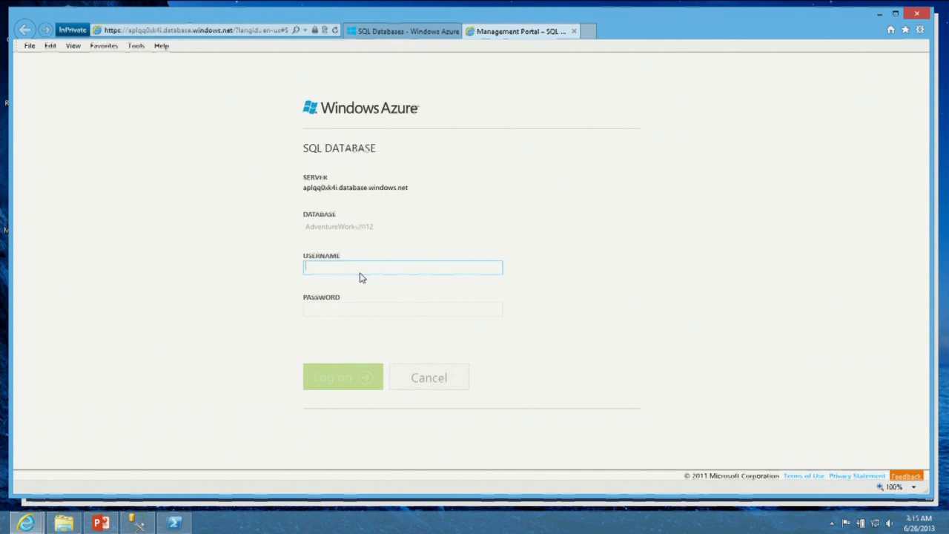
type("SQLScott")
key("Tab")
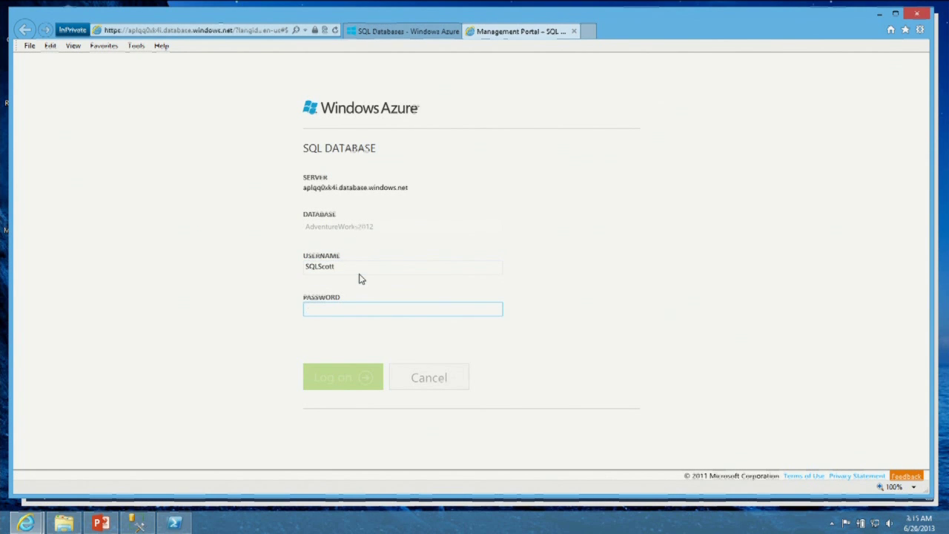
type("•••••")
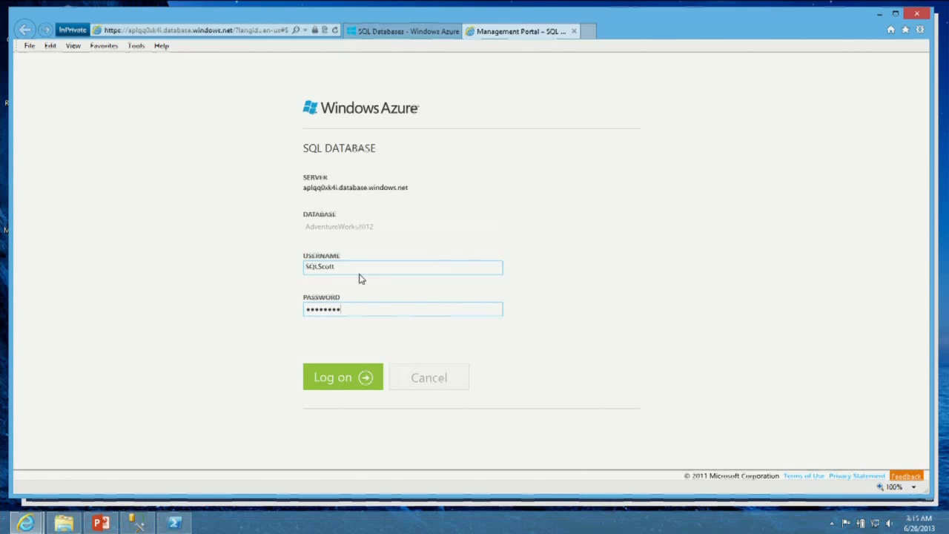
left_click(365, 379)
left_click(342, 379)
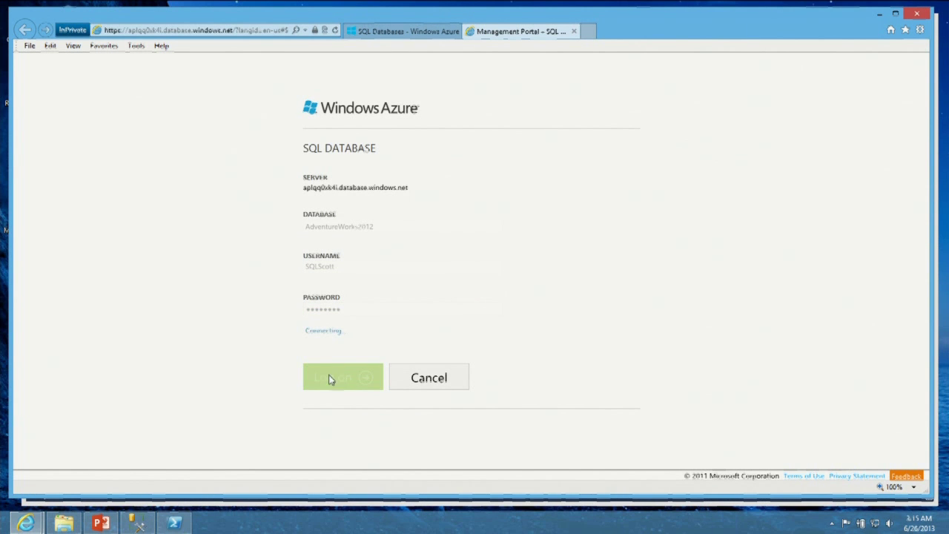
- Switch to the Windows Azure PowerShell window, look up its tile on the Start screen, and return to the desktop
mouse_move(174, 523)
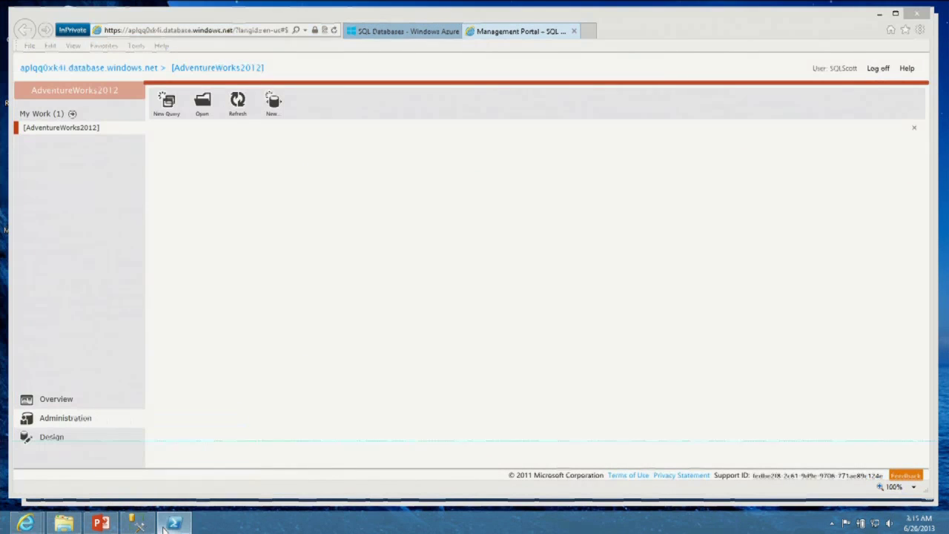
left_click(220, 488)
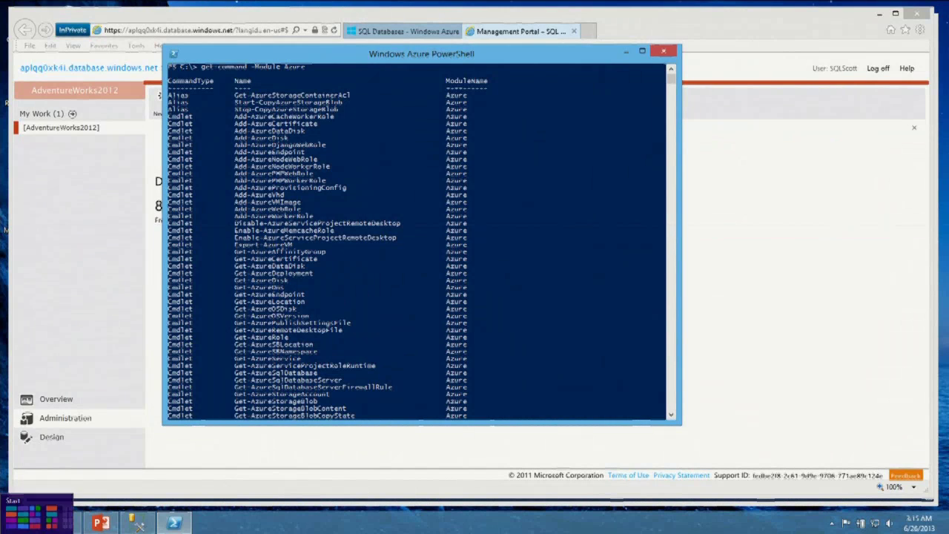
left_click(9, 524)
left_click_drag(233, 530, 845, 523)
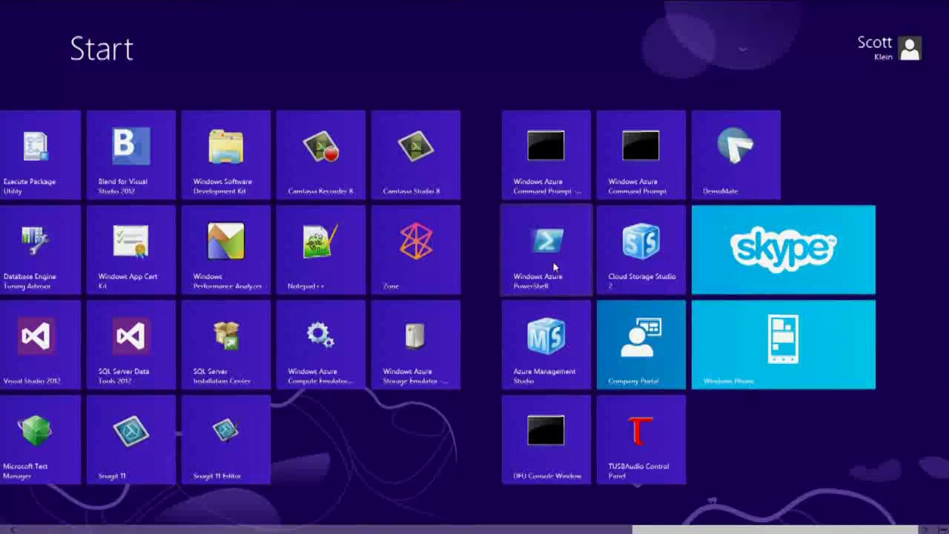
left_click(9, 9)
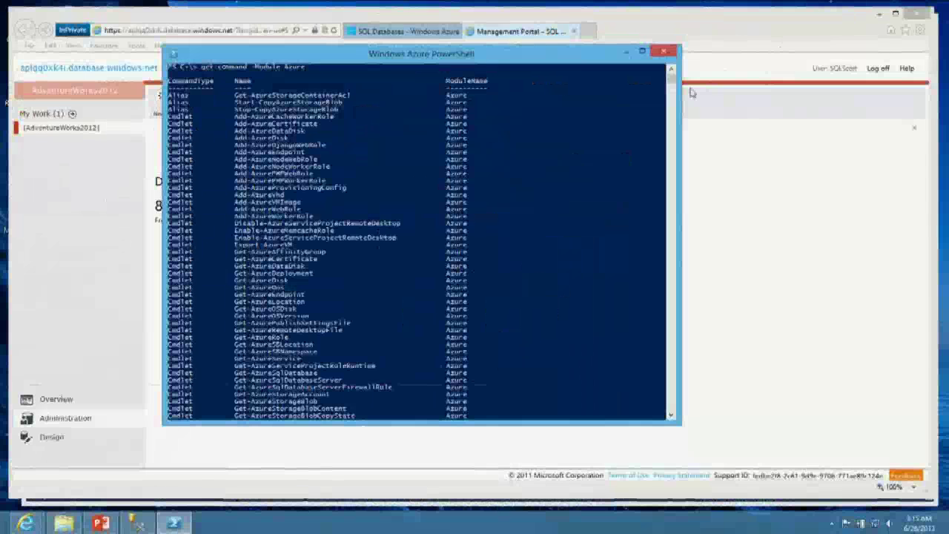
- Examine the list of Azure module cmdlets in PowerShell, particularly those for SQL databases, servers and firewall rules
left_click_drag(671, 77, 672, 95)
left_click(670, 69)
left_click(671, 69)
left_click(671, 69)
left_click(670, 69)
left_click(670, 69)
left_click(671, 69)
left_click(671, 69)
left_click(670, 68)
left_click(670, 69)
left_click(670, 69)
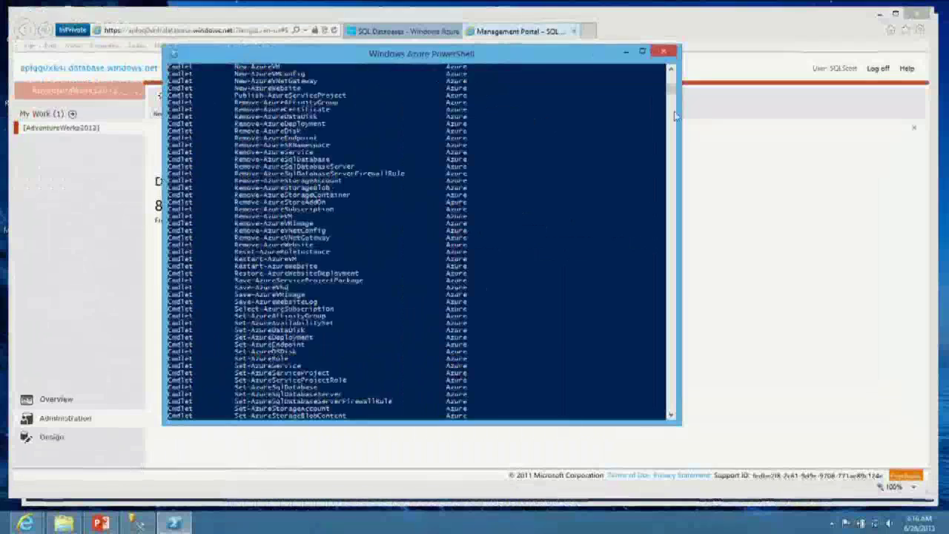
left_click(671, 69)
left_click_drag(671, 69, 671, 69)
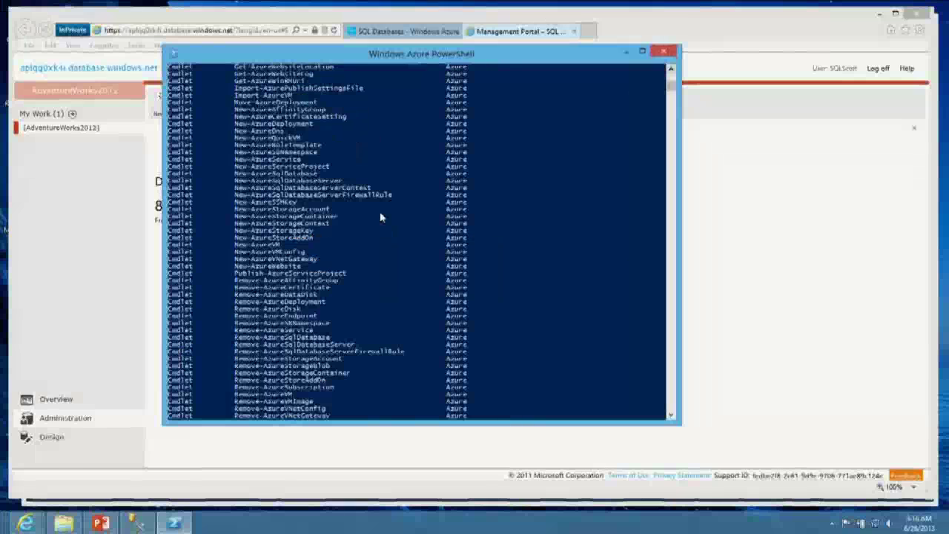
- Minimize PowerShell and review the AdventureWorks2012 summary and query performance in the management portal
left_click(630, 51)
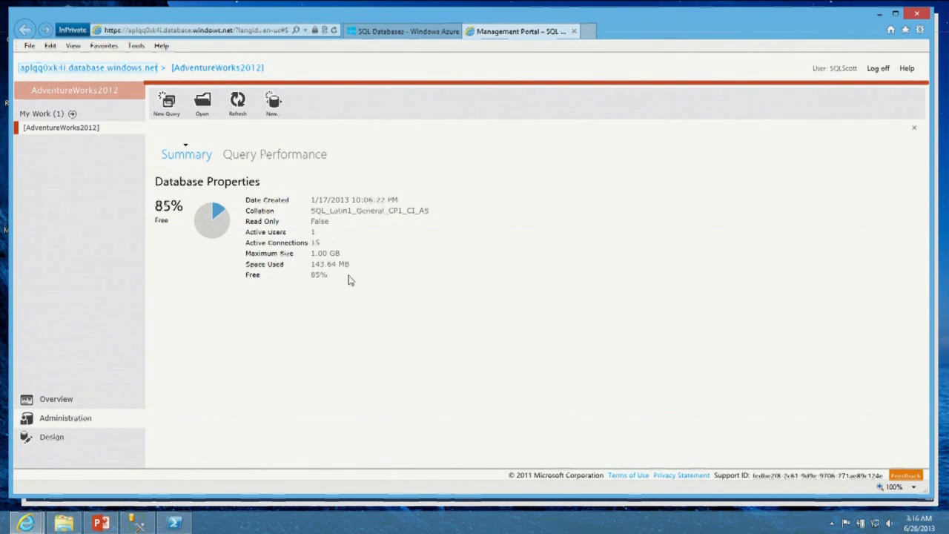
left_click(274, 156)
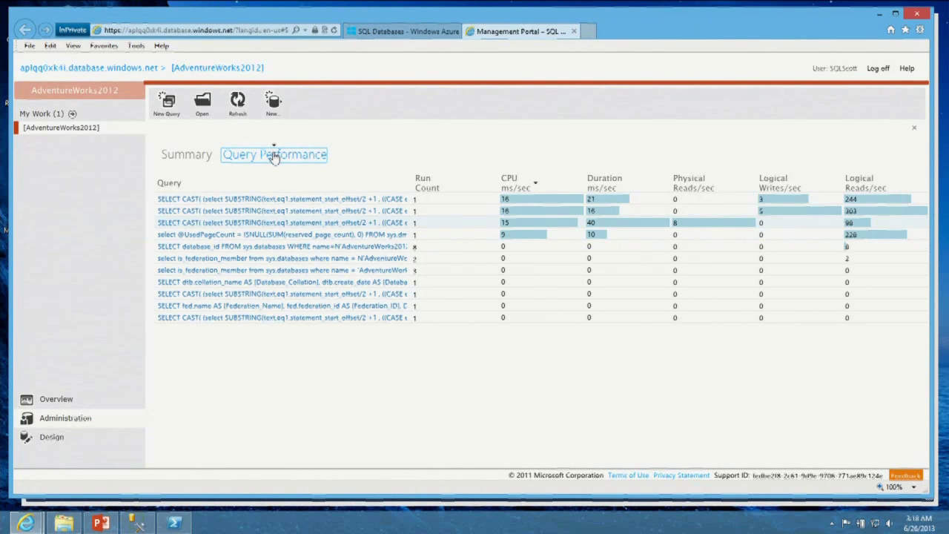
- View the AdventureWorks2012 tables in the design area and open a new blank query ready for entry
left_click(51, 438)
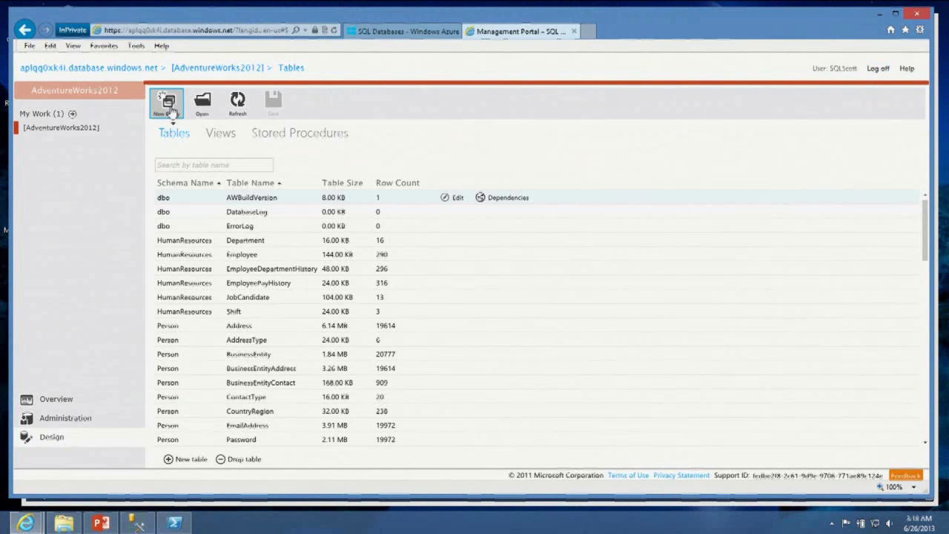
left_click(169, 104)
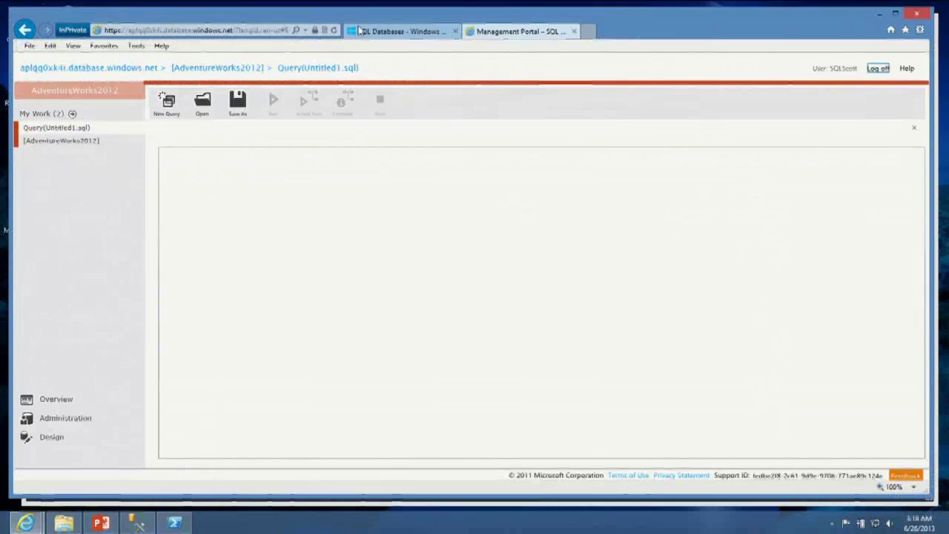
left_click(253, 190)
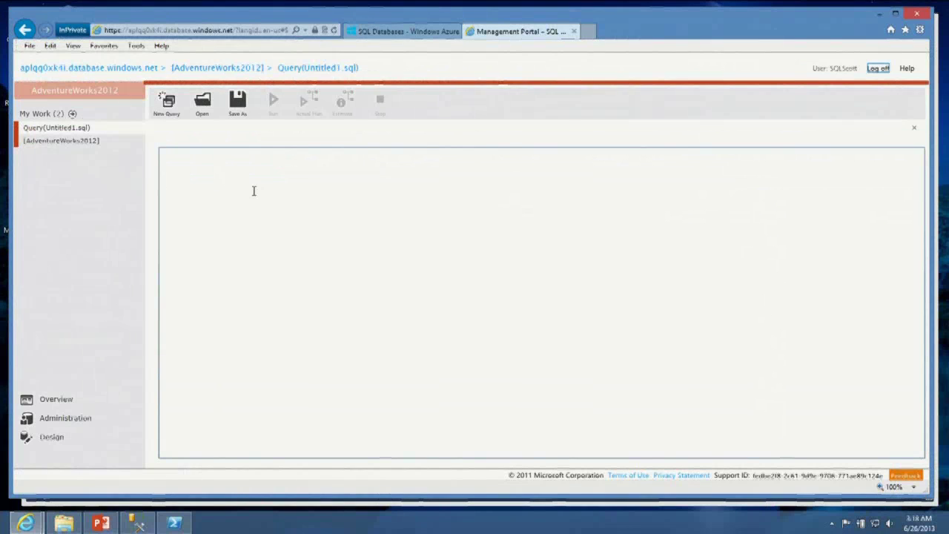
- Write the query "select * from Person.Person" and run it with its actual execution plan
type("select")
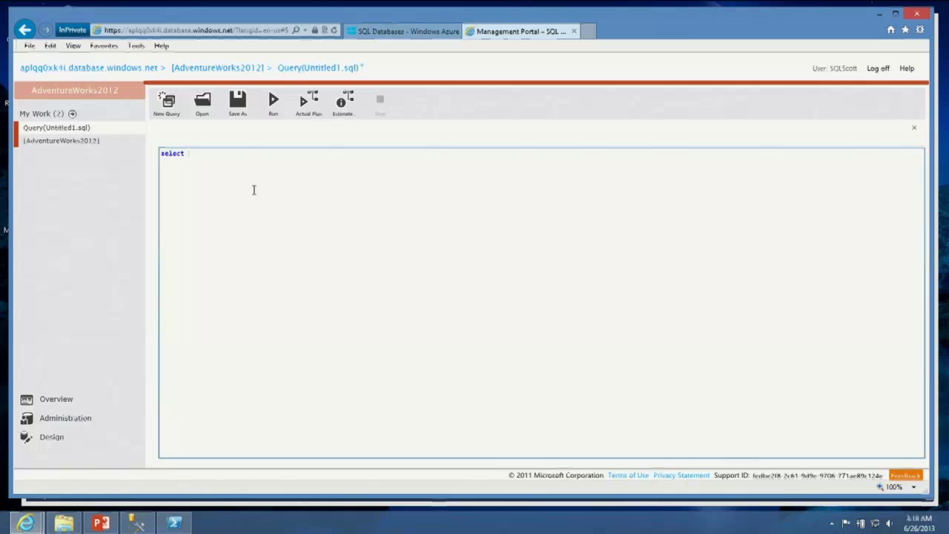
type("rom Person.Person")
left_click(308, 112)
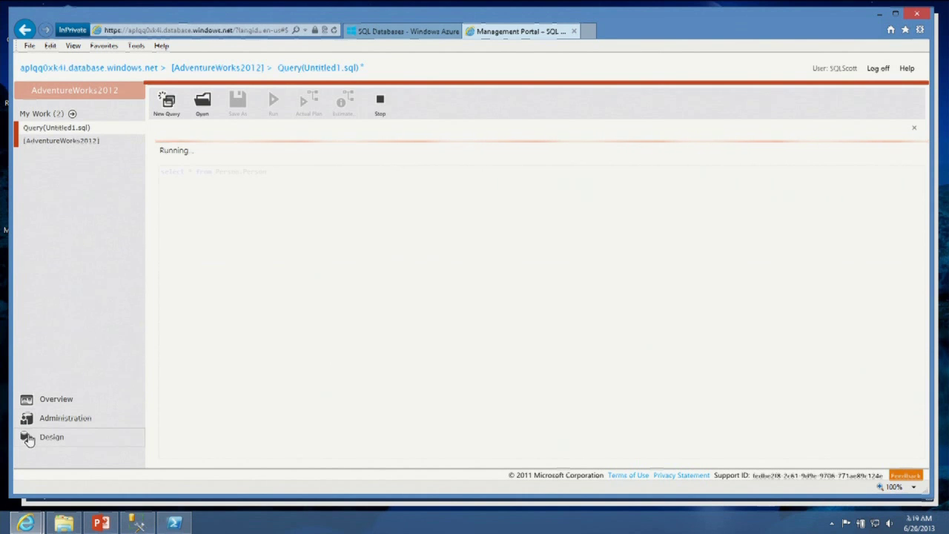
- Revisit the AdventureWorks2012 query performance and table list, and return to the results of the Person.Person query
left_click(65, 419)
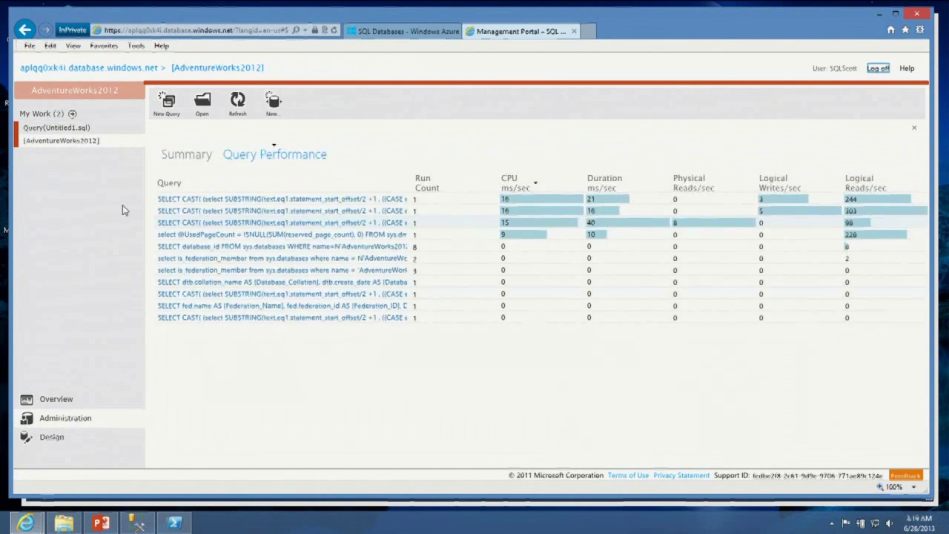
left_click(55, 399)
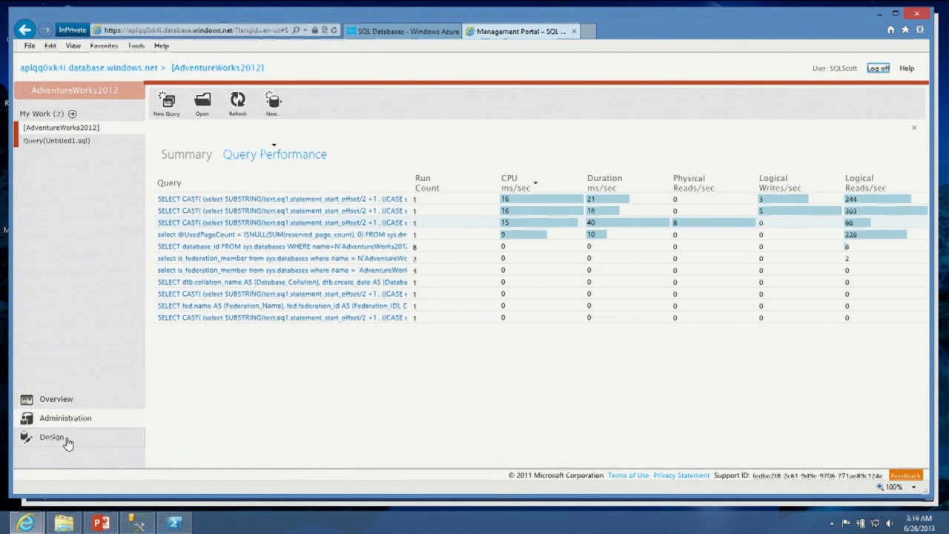
left_click(70, 438)
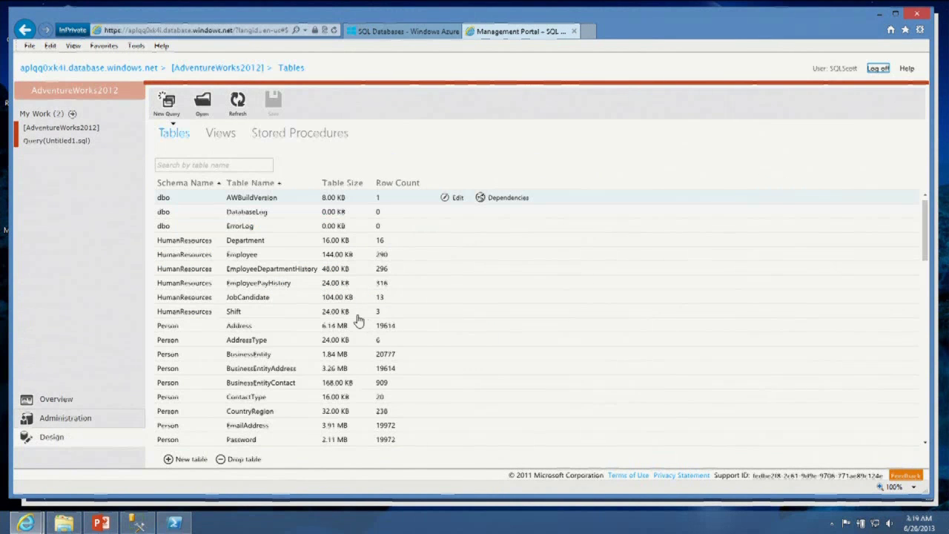
left_click(167, 105)
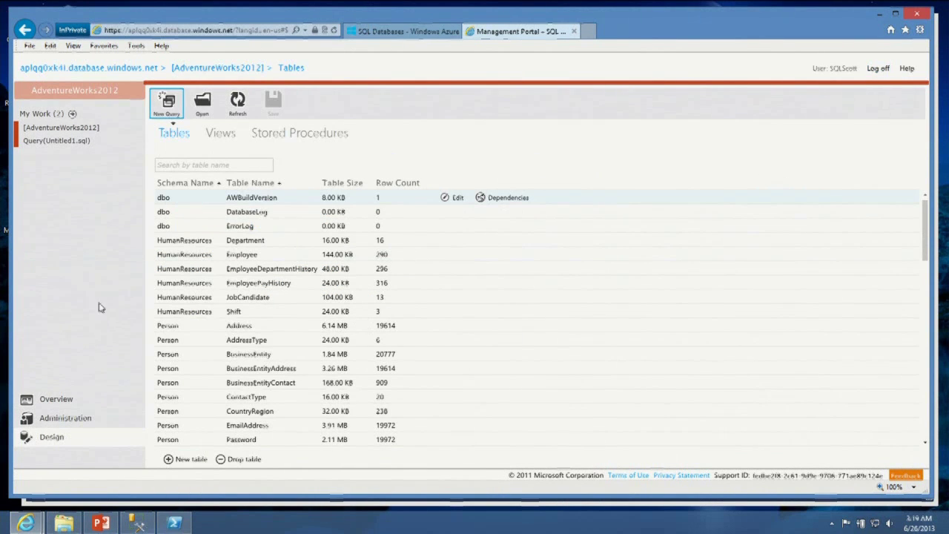
left_click(61, 145)
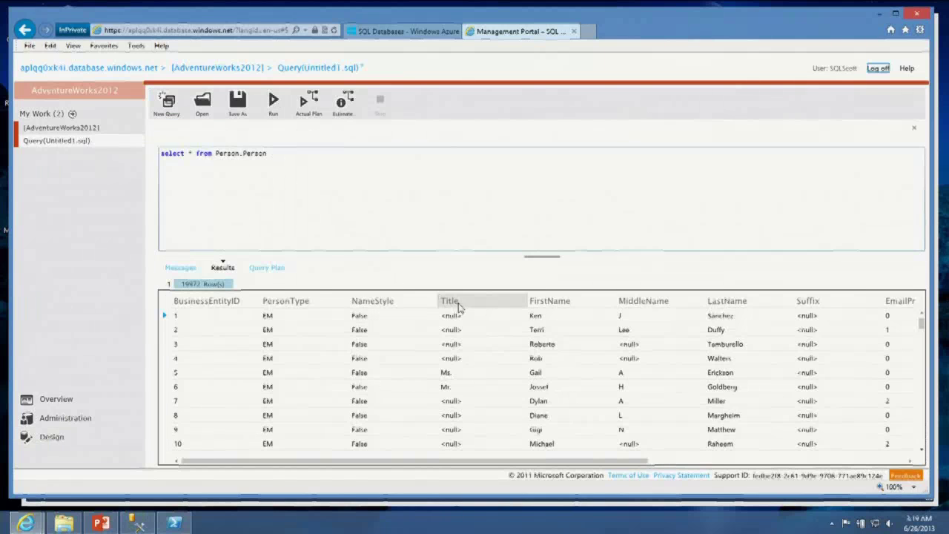
- Display the Person.Person query plan, sort its costs by IO and find its scan operators
left_click(267, 269)
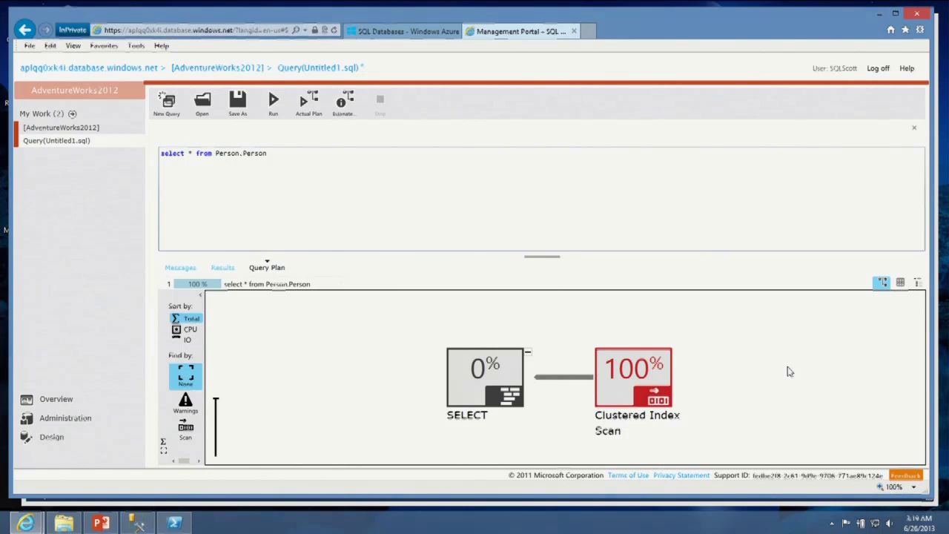
left_click(192, 341)
left_click(190, 431)
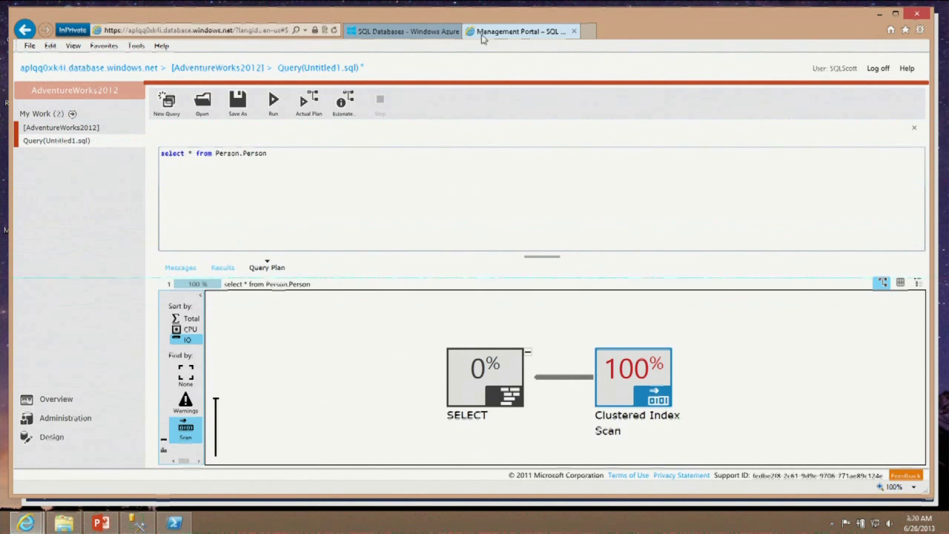
- Switch to the Azure portal, review the AdventureWorks2012 dashboard and go back to the list of SQL databases
left_click(404, 31)
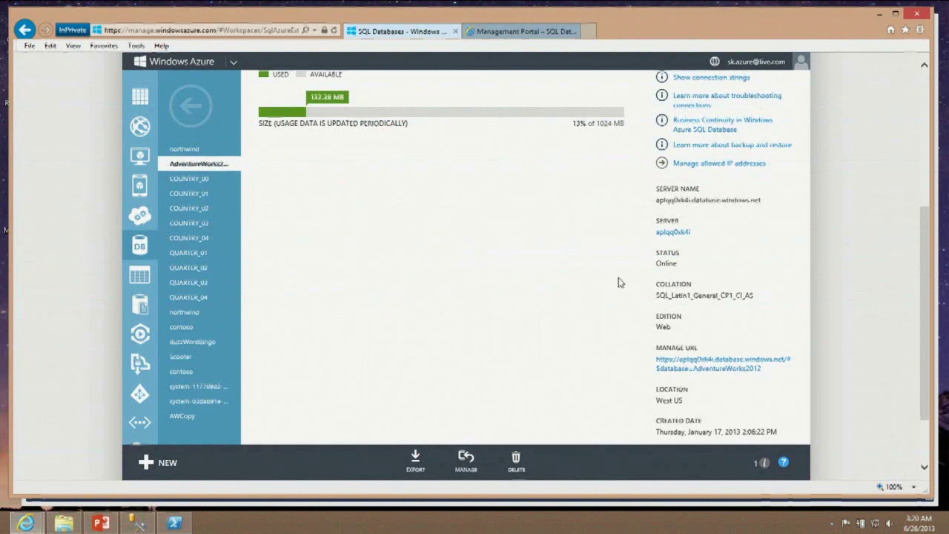
scroll(620, 261, "up", 5)
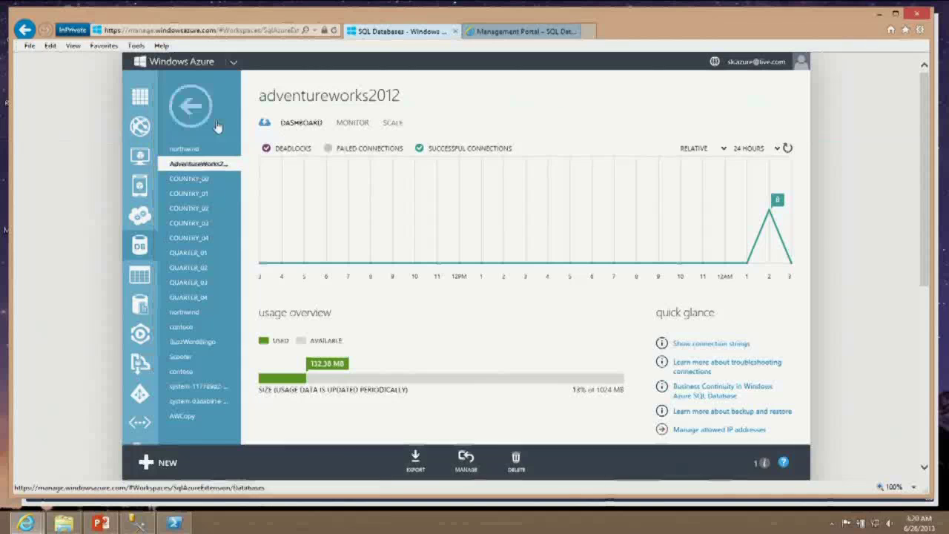
left_click(190, 106)
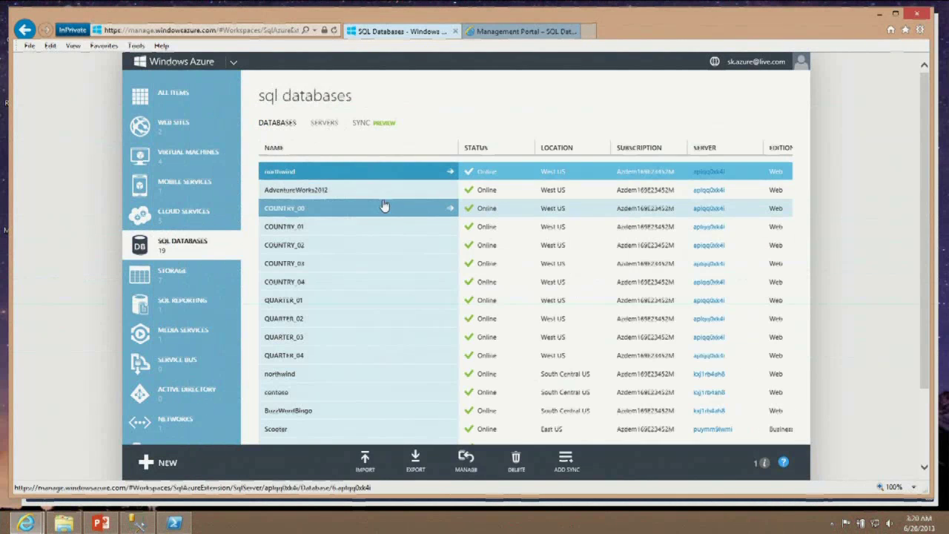
- Open the AdventureWorks2012 dashboard from the database list and examine its quick glance details, including the manage URL
left_click(408, 198)
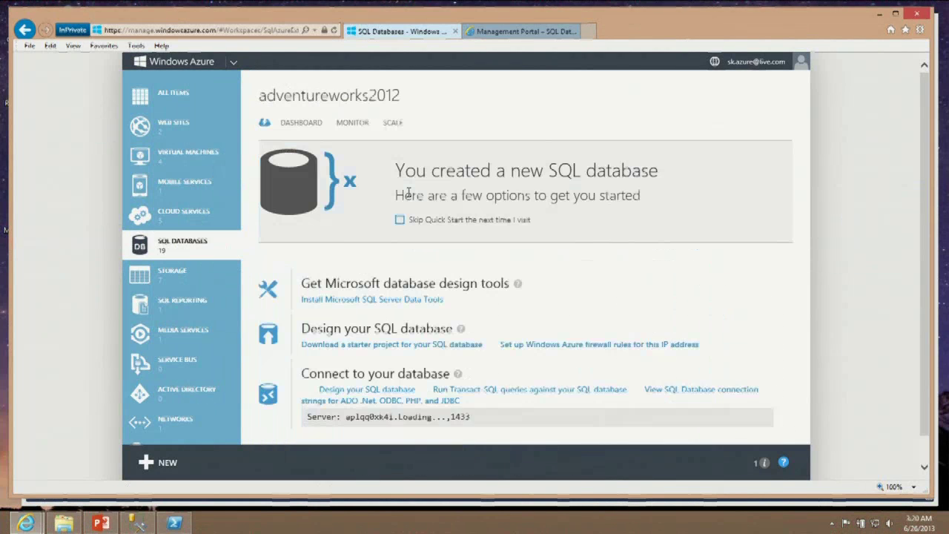
scroll(510, 220, "down", 1)
scroll(345, 134, "up", 1)
left_click(310, 122)
scroll(478, 232, "down", 5)
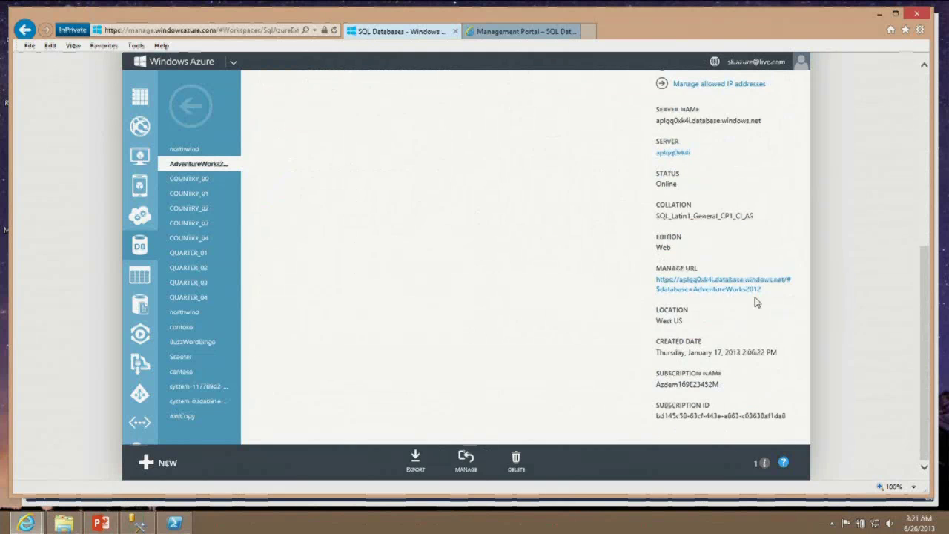
scroll(758, 304, "up", 3)
scroll(744, 297, "down", 3)
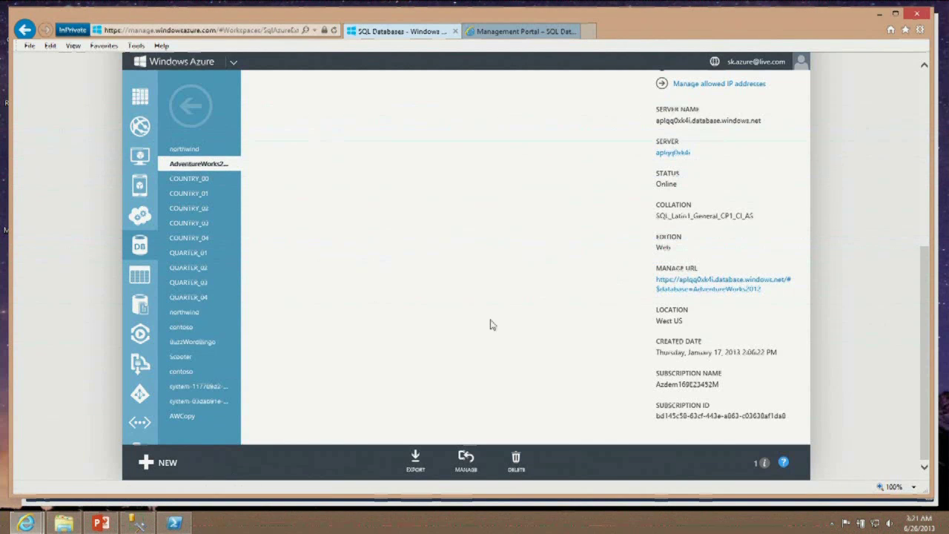
- Switch to SQL Server Management Studio to view the database connection statistics, and return to the management portal in Internet Explorer
mouse_move(140, 524)
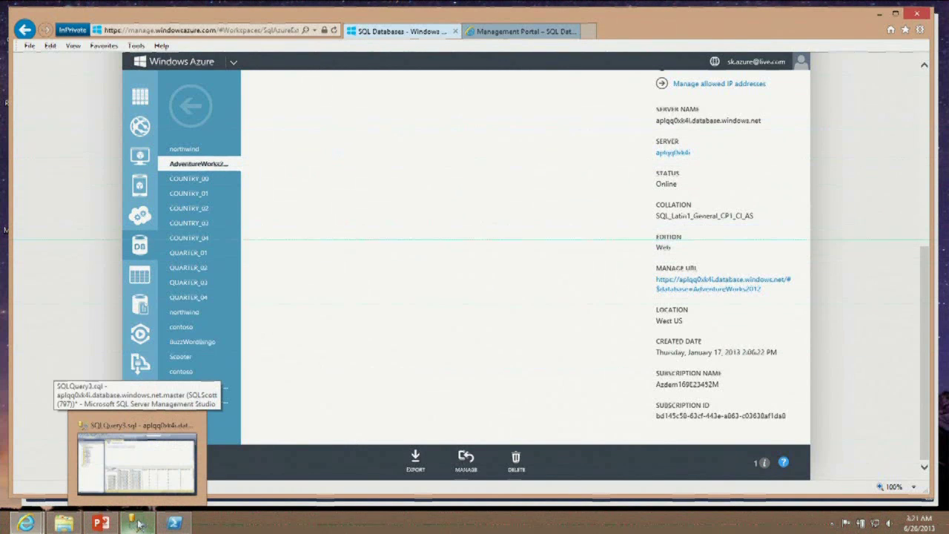
left_click(146, 524)
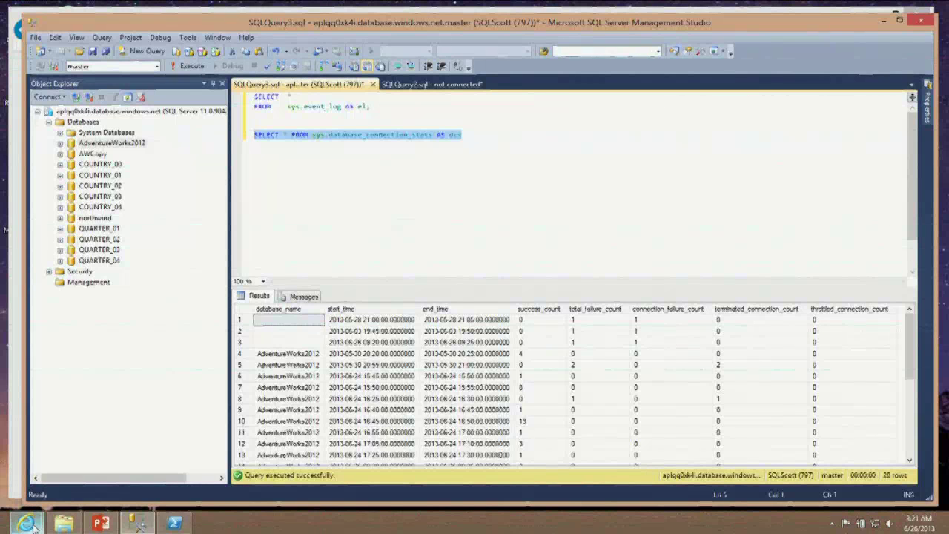
mouse_move(30, 525)
left_click(184, 455)
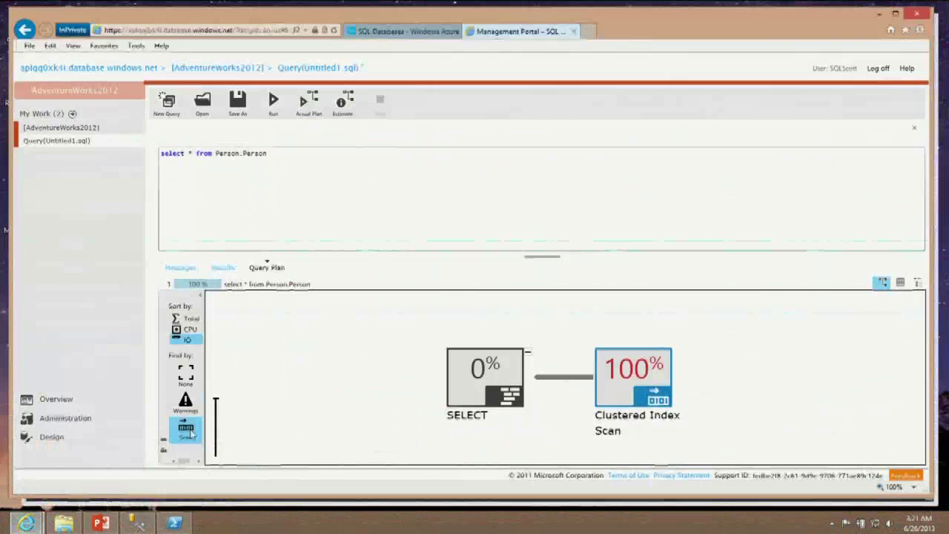
- Review the AdventureWorks2012 query performance list, look back at the Person.Person query plan, and return to the list
left_click(63, 419)
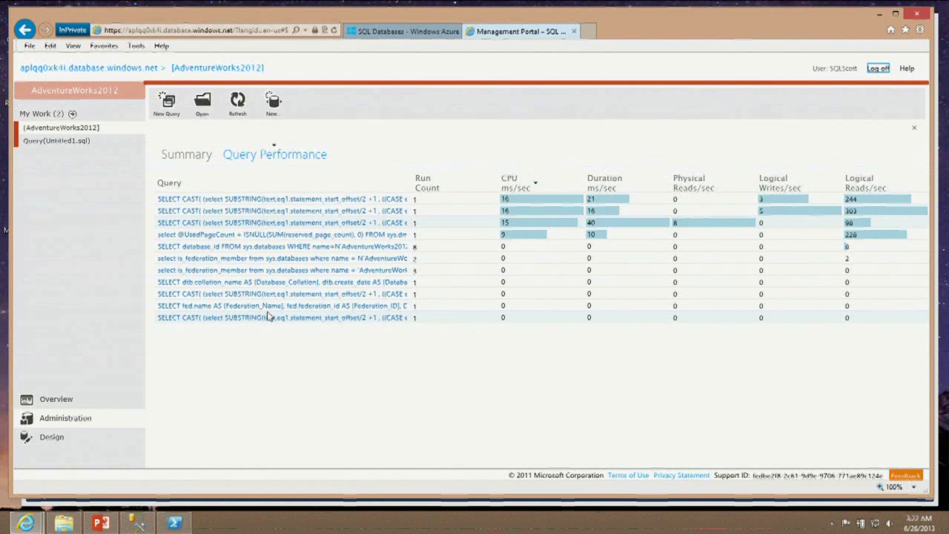
left_click(56, 140)
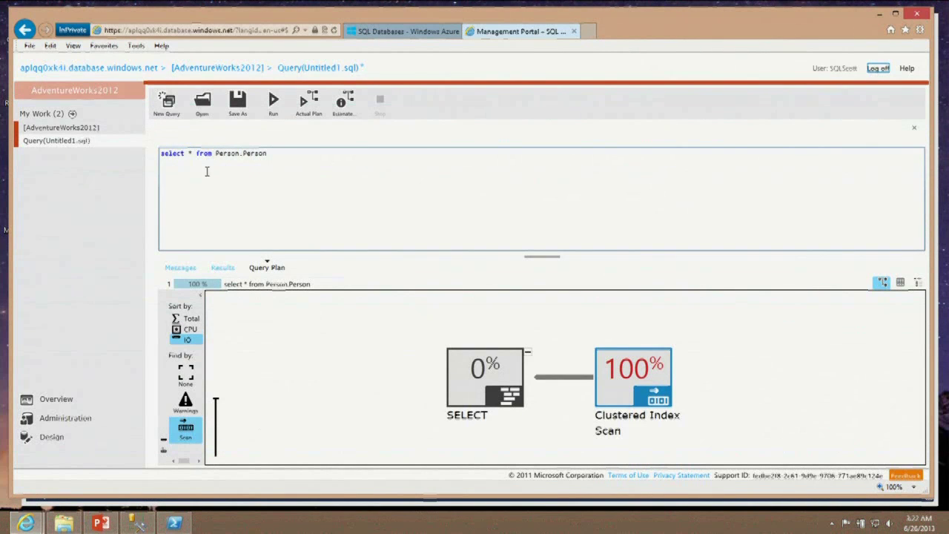
left_click(103, 131)
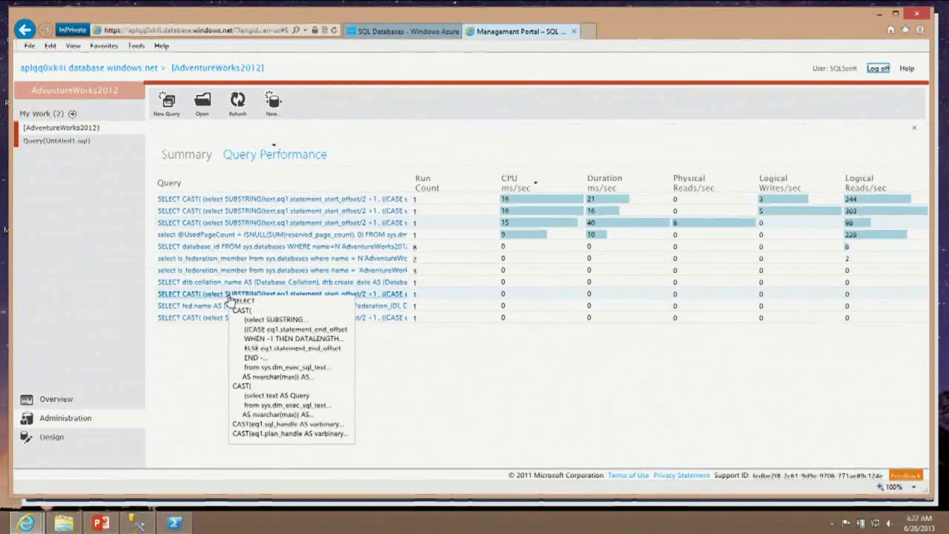
- Open the details of the first query in the performance list, review its resource use and display its query plan
left_click(278, 199)
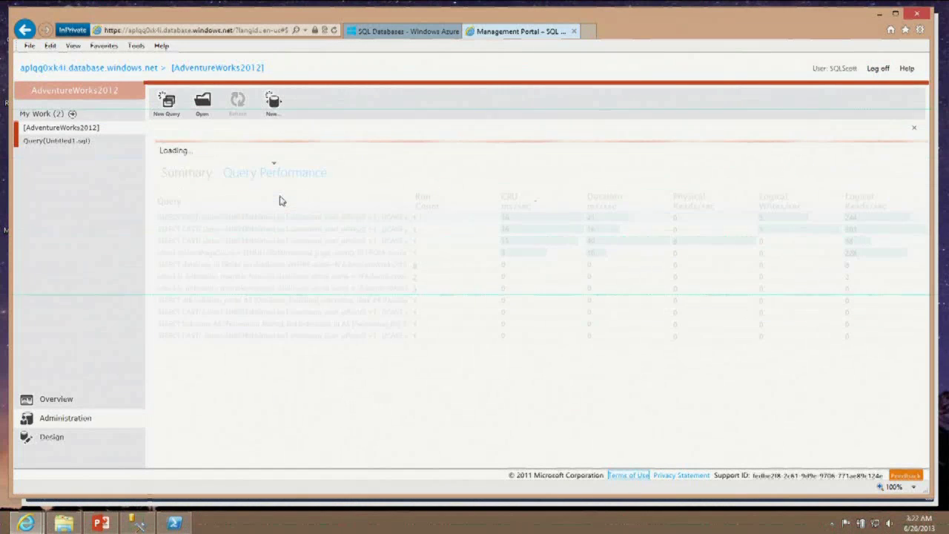
scroll(260, 222, "down", 5)
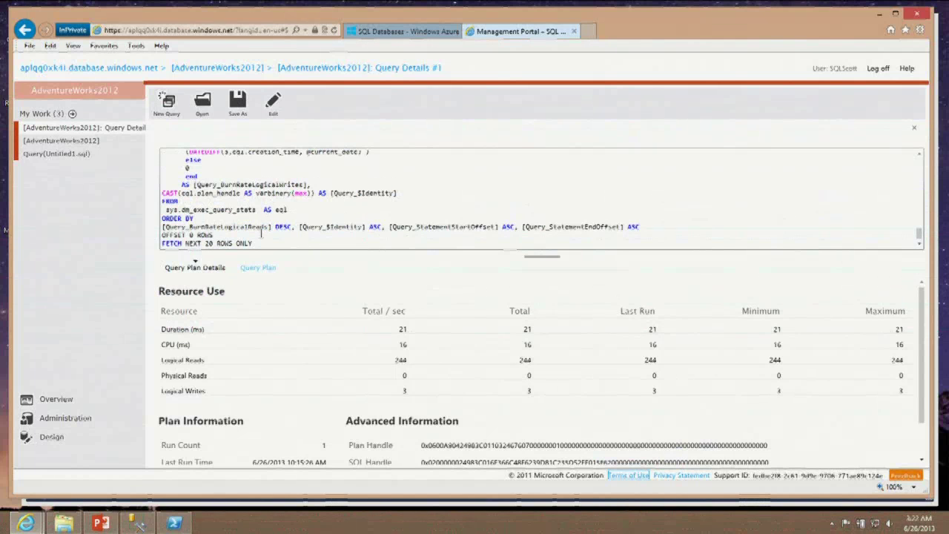
left_click(246, 272)
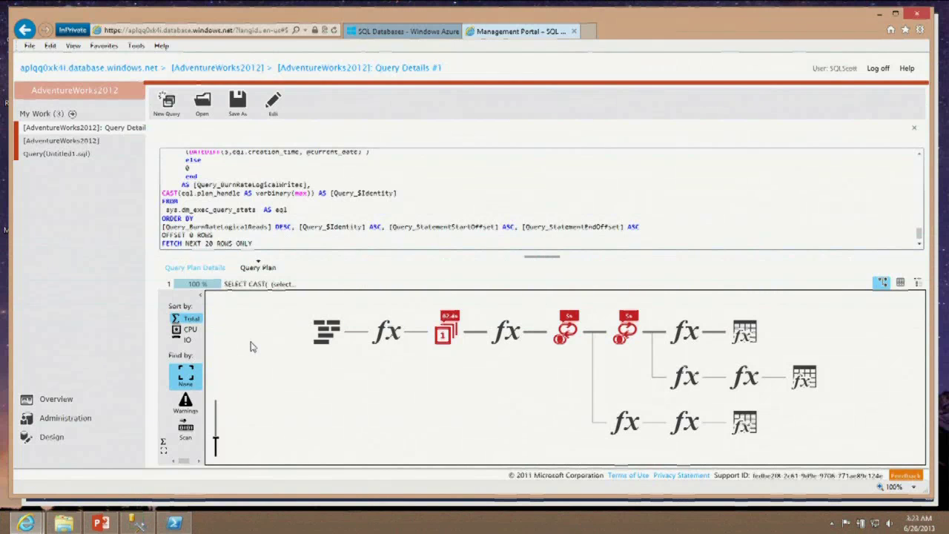
- Highlight the AdventureWorks2012 manage URL in the Azure portal and return to the query plan in the management portal
left_click(397, 31)
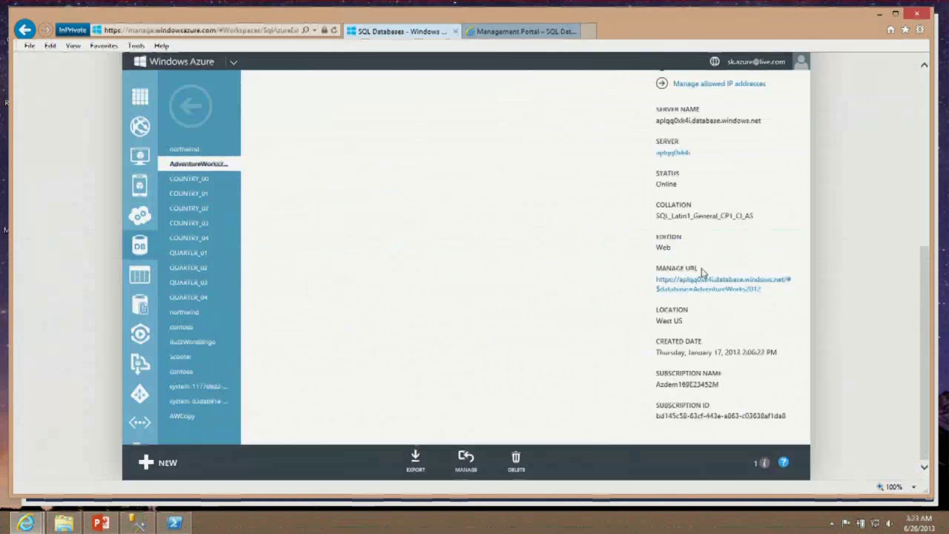
left_click_drag(778, 297, 669, 286)
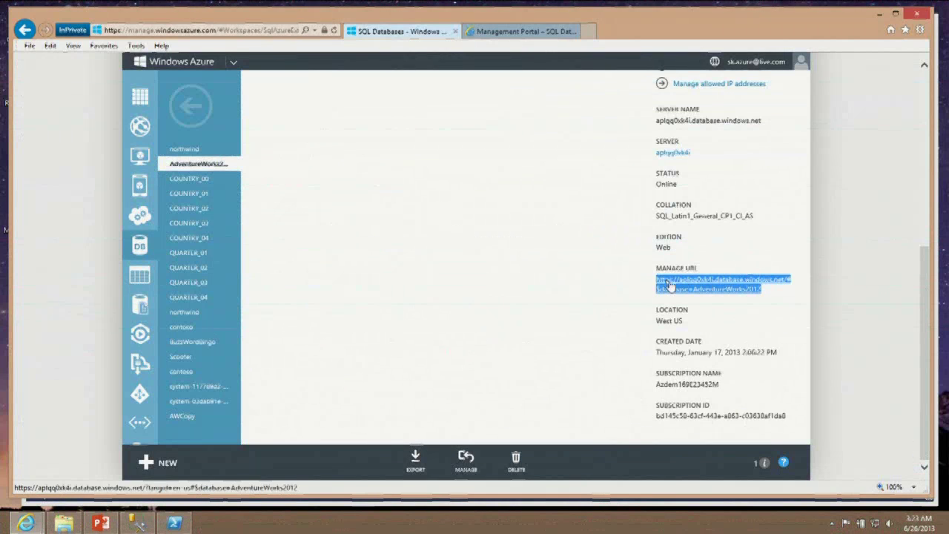
left_click(519, 31)
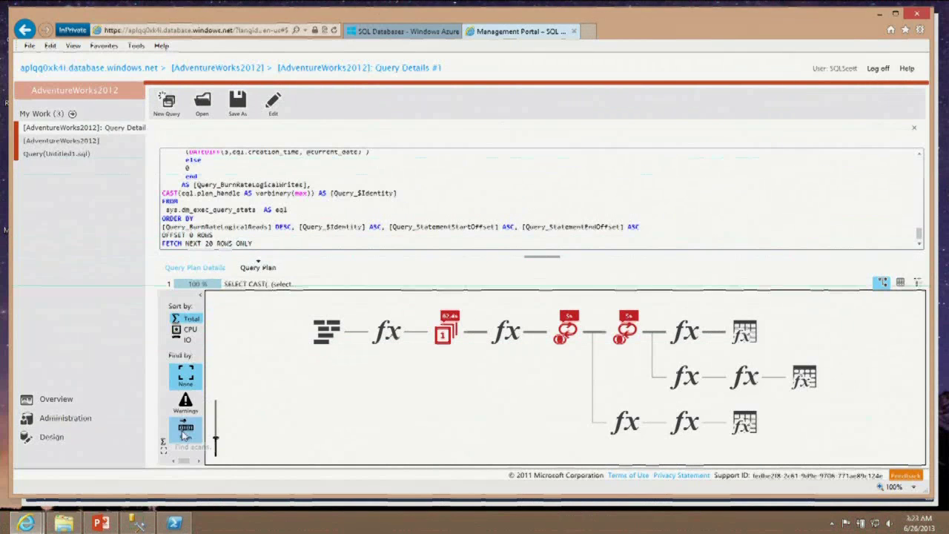
- Search the query plan for Scan operators and for Merge Join operators
left_click(185, 434)
scroll(185, 404, "down", 3)
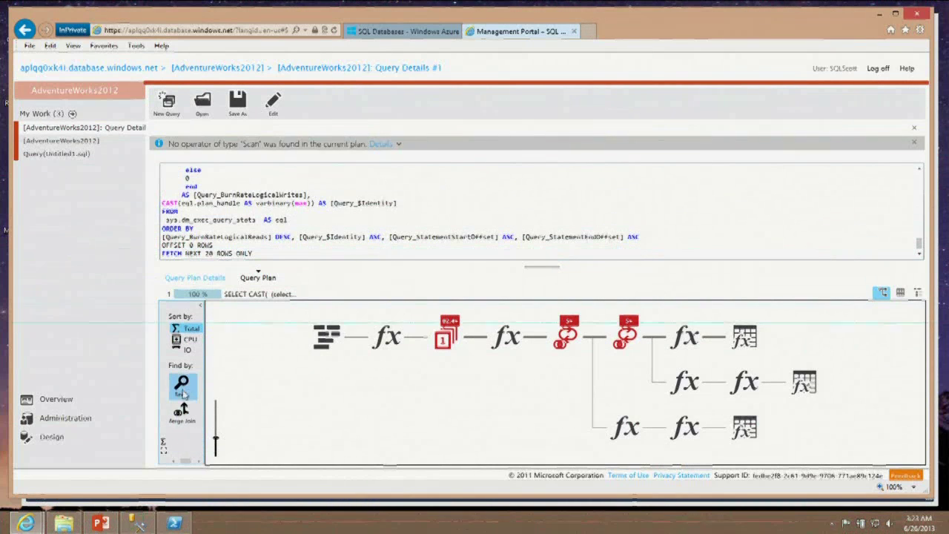
left_click(182, 414)
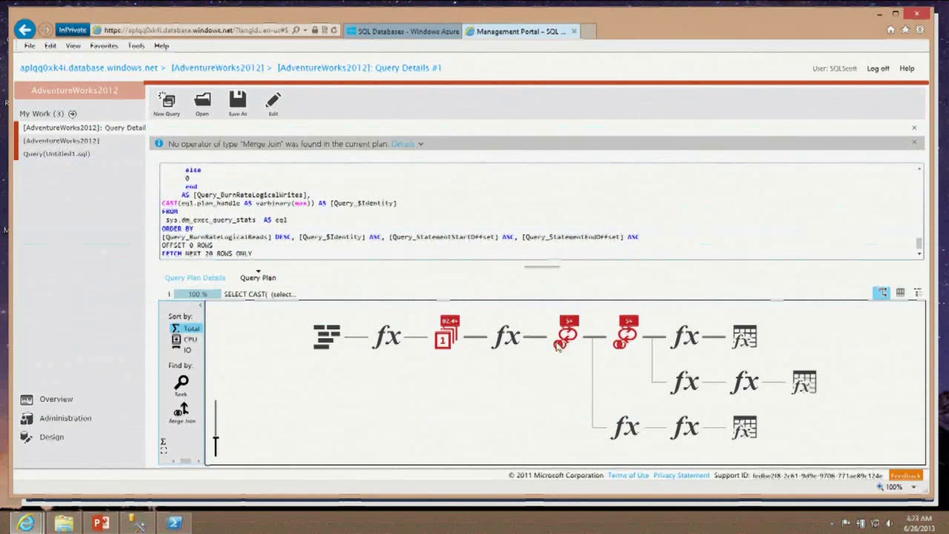
- Examine the plan's operators in detail with costs sorted by CPU and by IO
left_click_drag(216, 443, 215, 404)
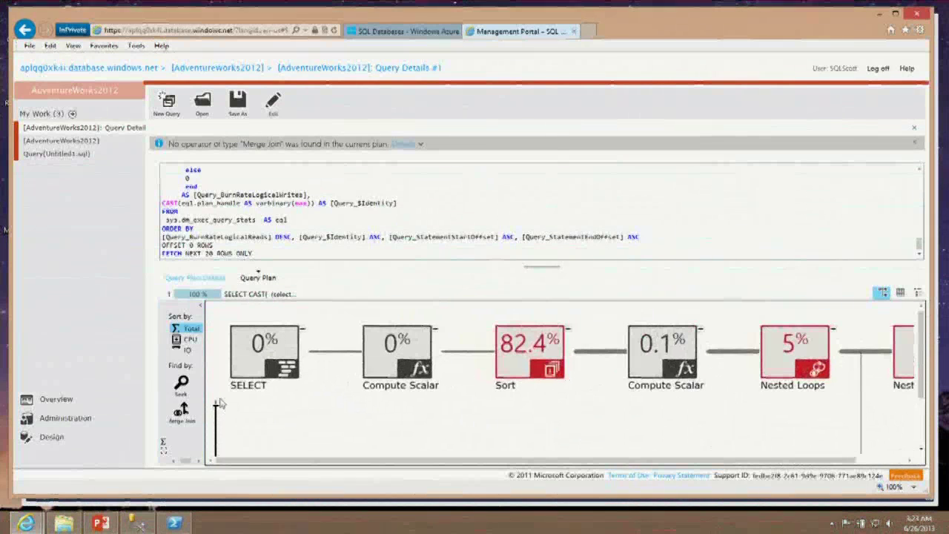
left_click(190, 339)
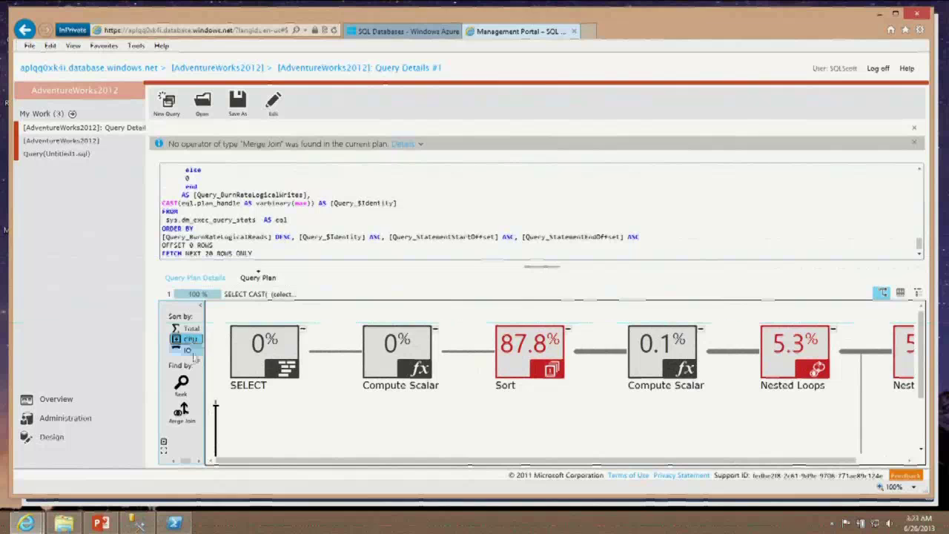
left_click(188, 350)
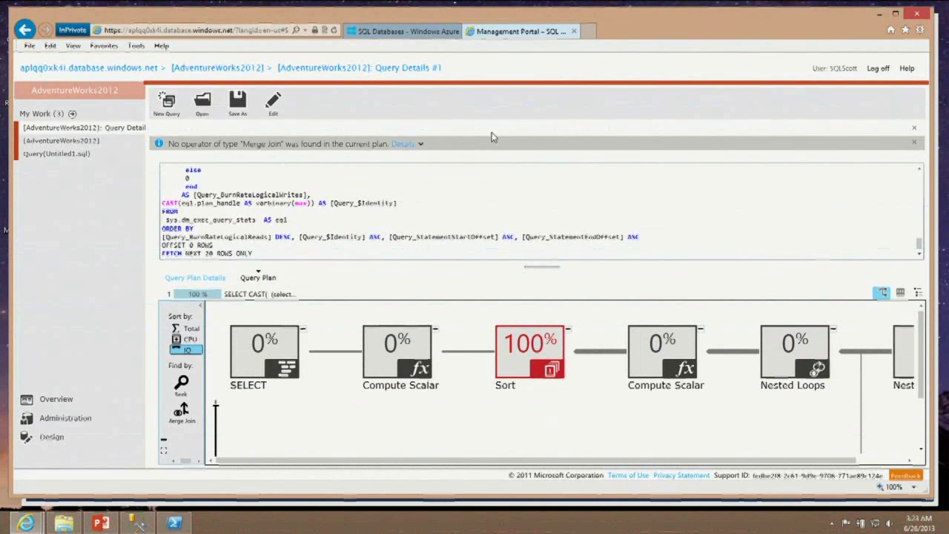
- Return to the Azure portal, leave the AdventureWorks2012 dashboard and show the list of SQL database servers
left_click(411, 33)
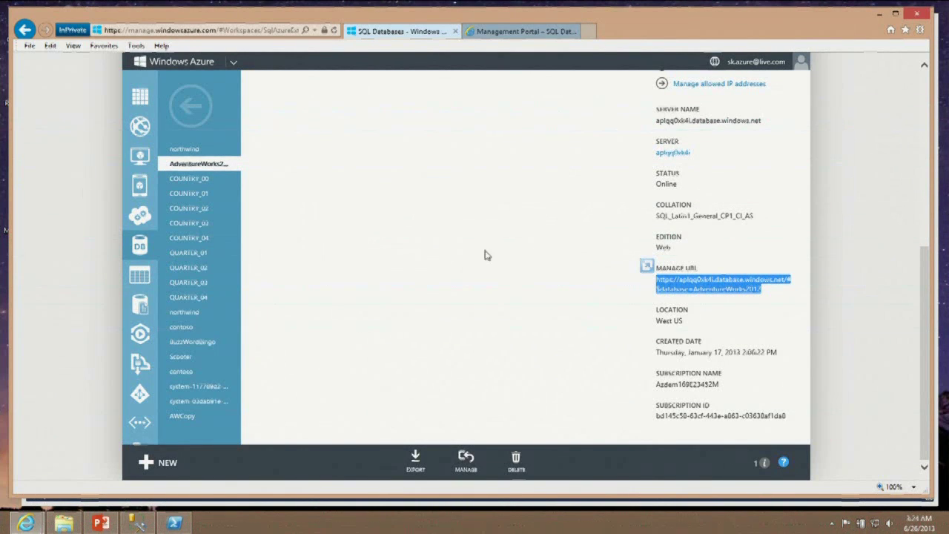
left_click(194, 109)
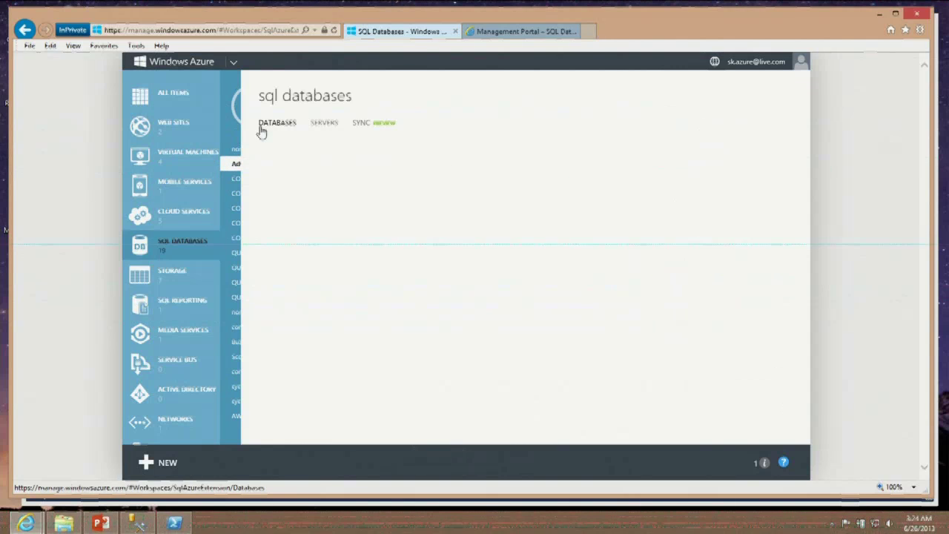
left_click(320, 124)
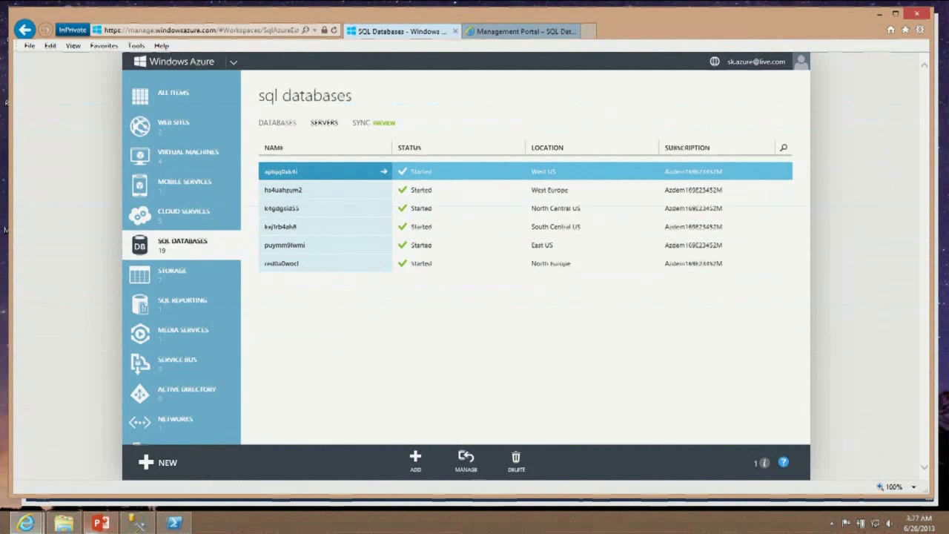
- Switch to the PowerPoint presentation at the Management Tools demo slide
left_click(88, 528)
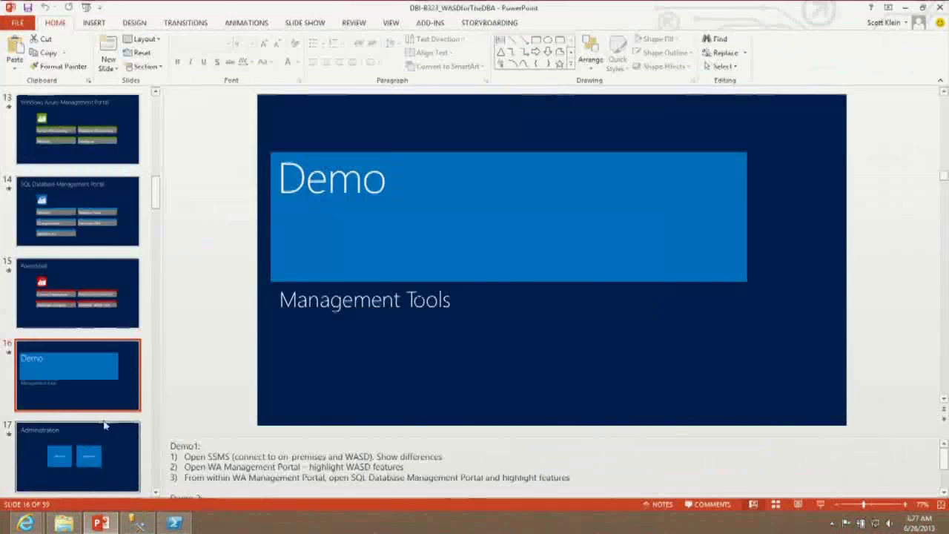
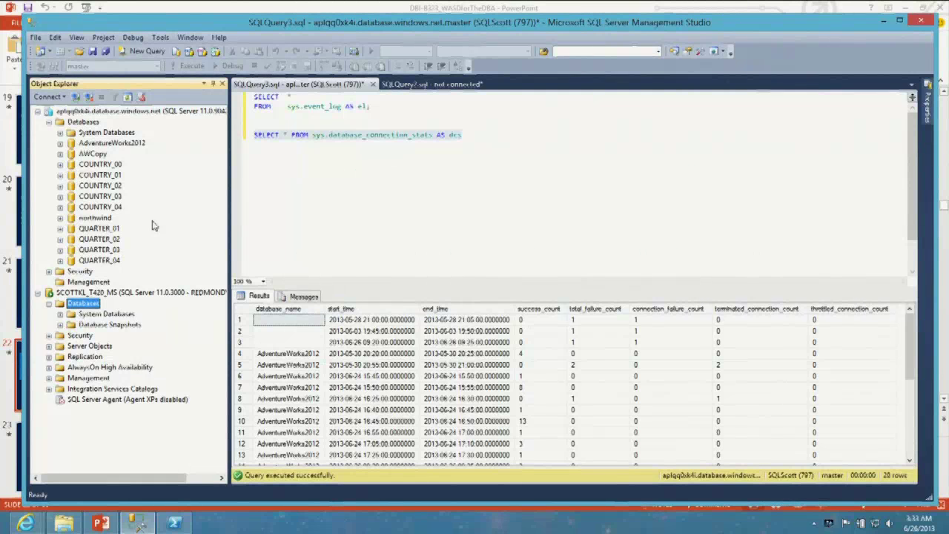
left_click(95, 218)
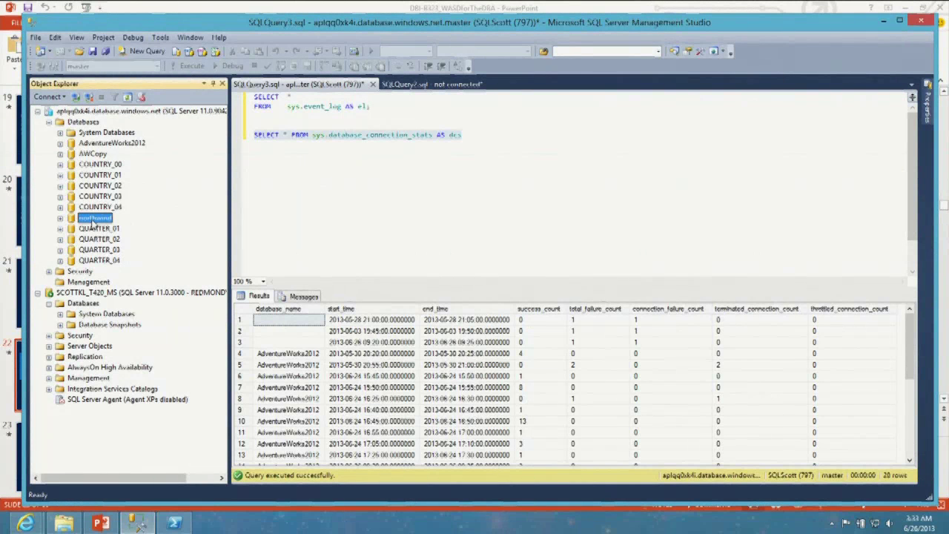
right_click(91, 225)
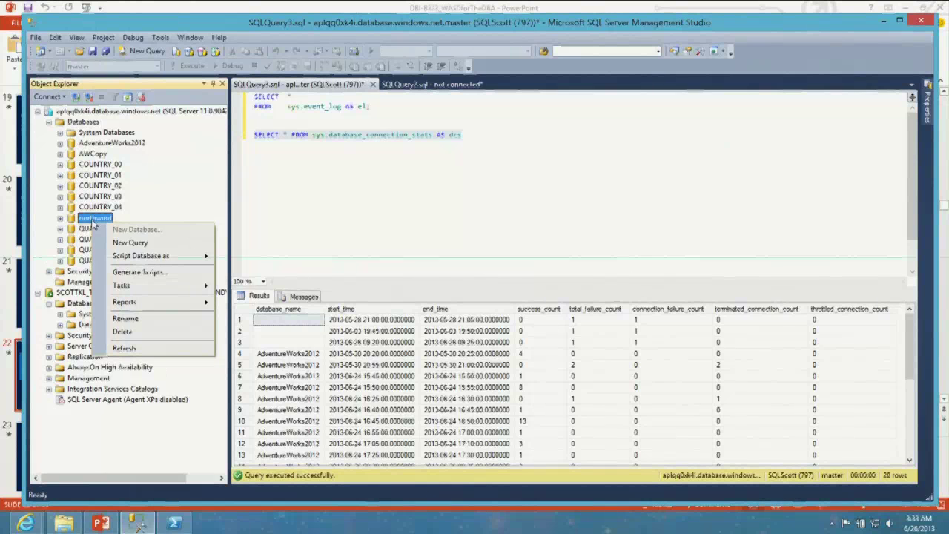
mouse_move(200, 295)
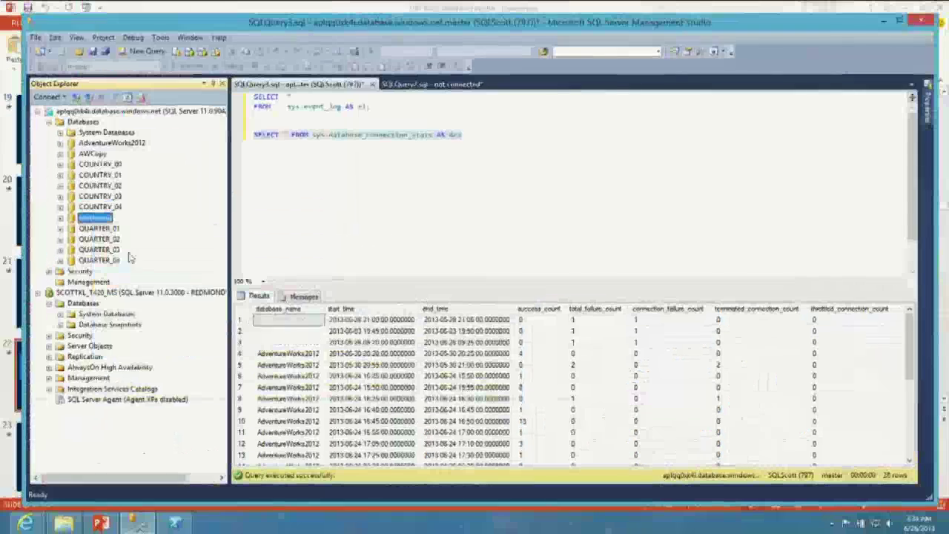
left_click(103, 229)
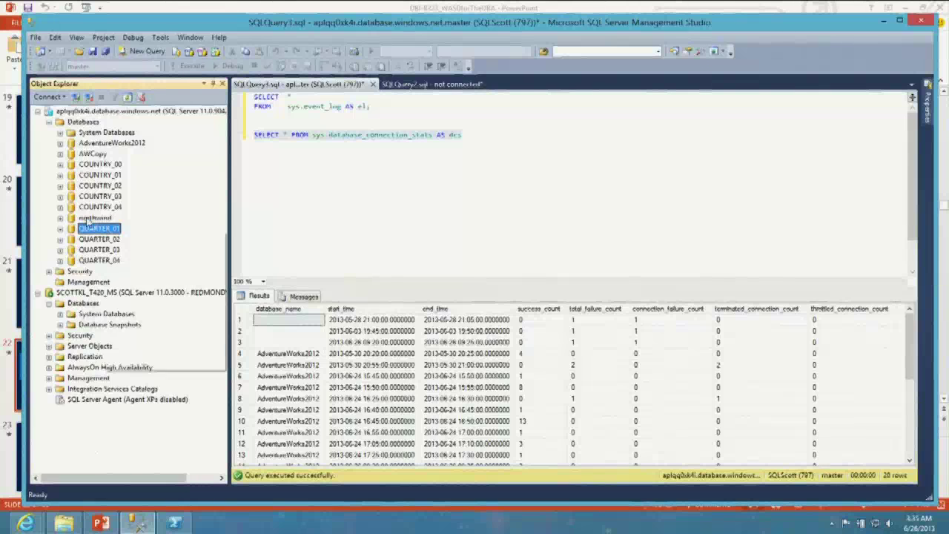
- Start a data-tier application export of the northwind database in Management Studio and set it to save to Windows Azure
left_click(87, 219)
right_click(88, 220)
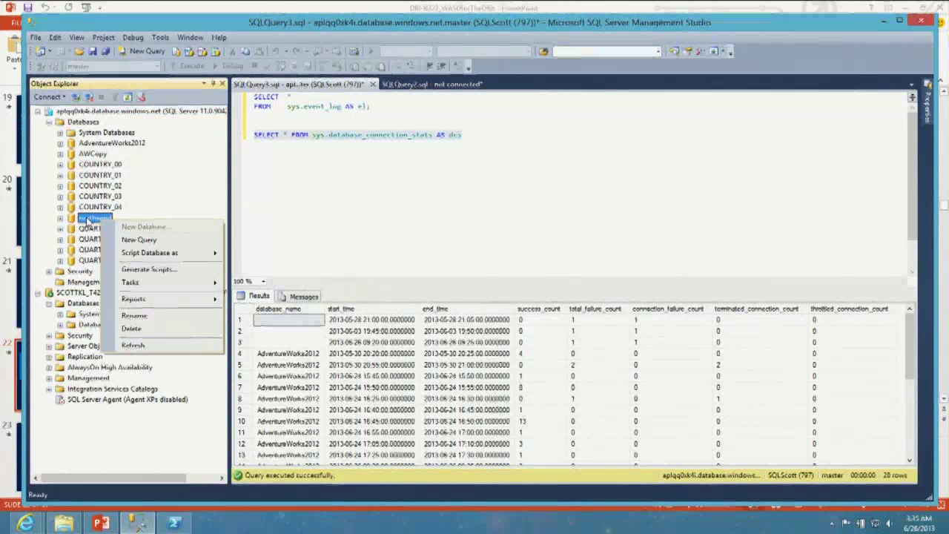
mouse_move(185, 283)
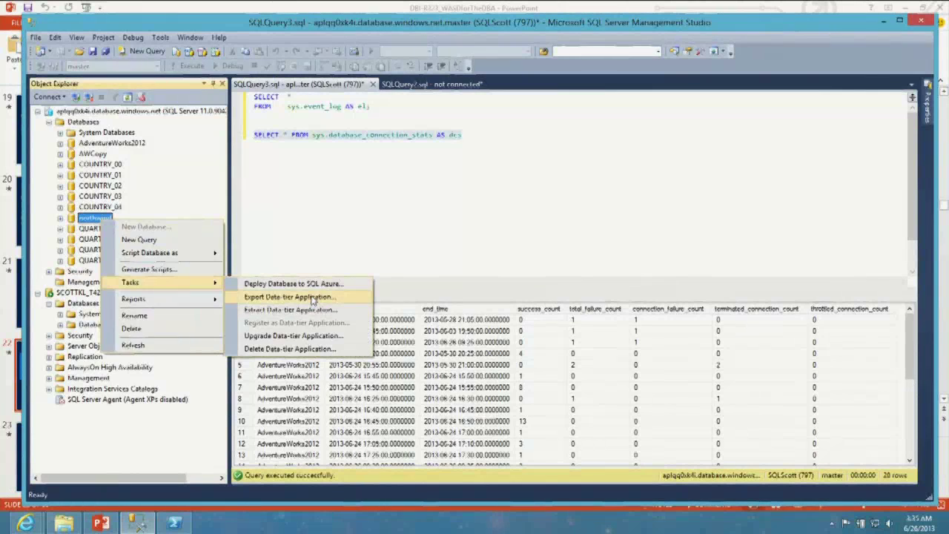
left_click(312, 297)
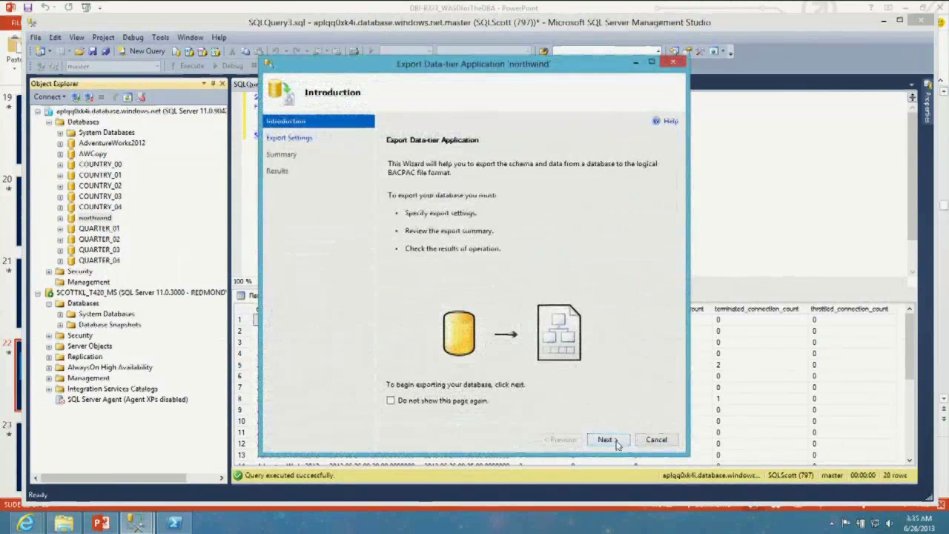
left_click(611, 439)
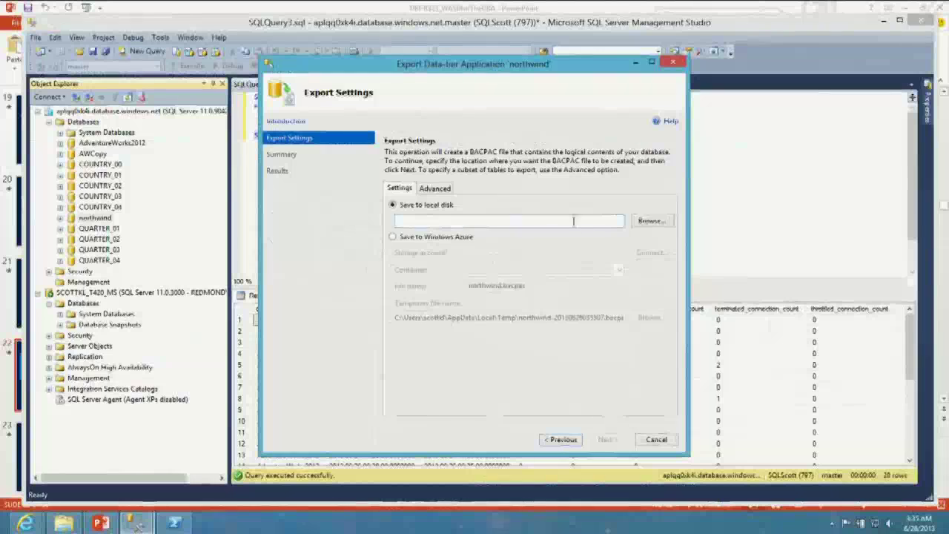
left_click(393, 238)
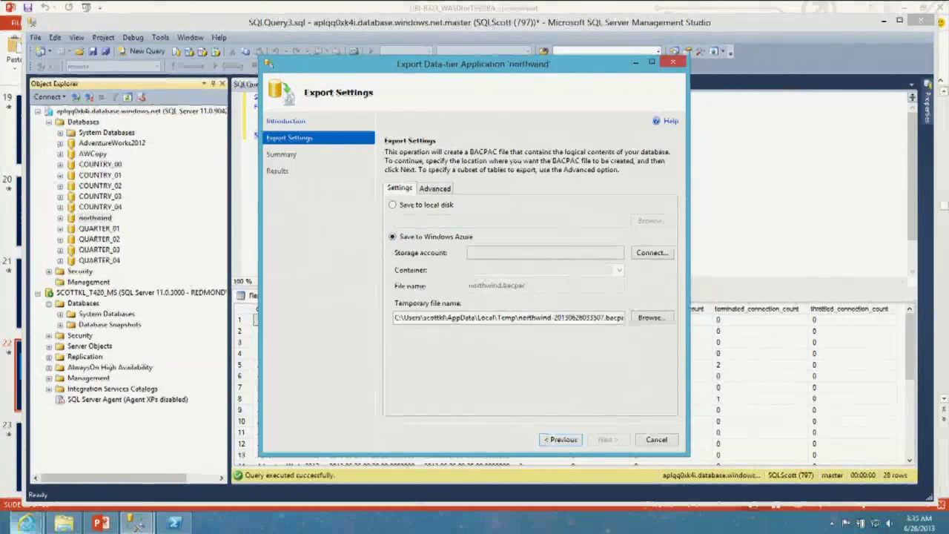
- In the Azure portal, show the access keys of the West US storage account and copy its storage account name
mouse_move(26, 523)
left_click(100, 468)
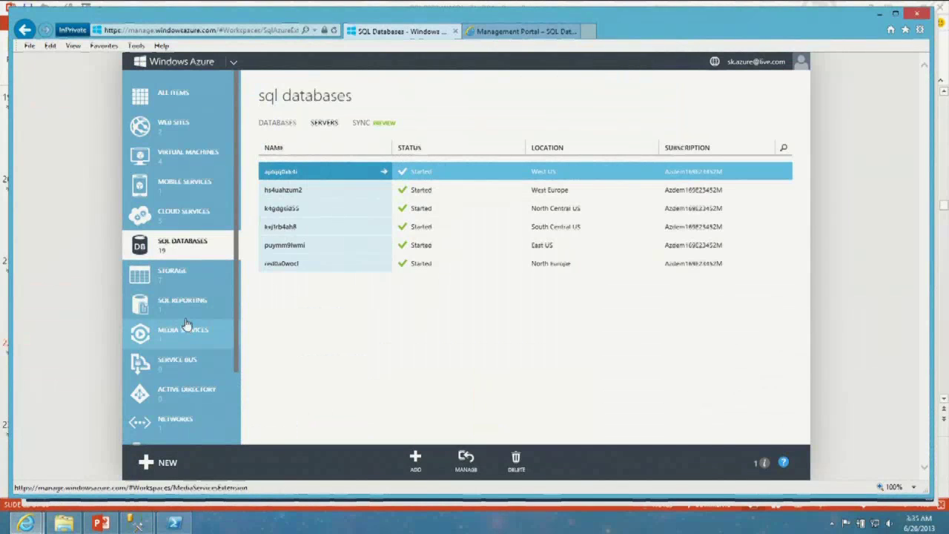
left_click(191, 272)
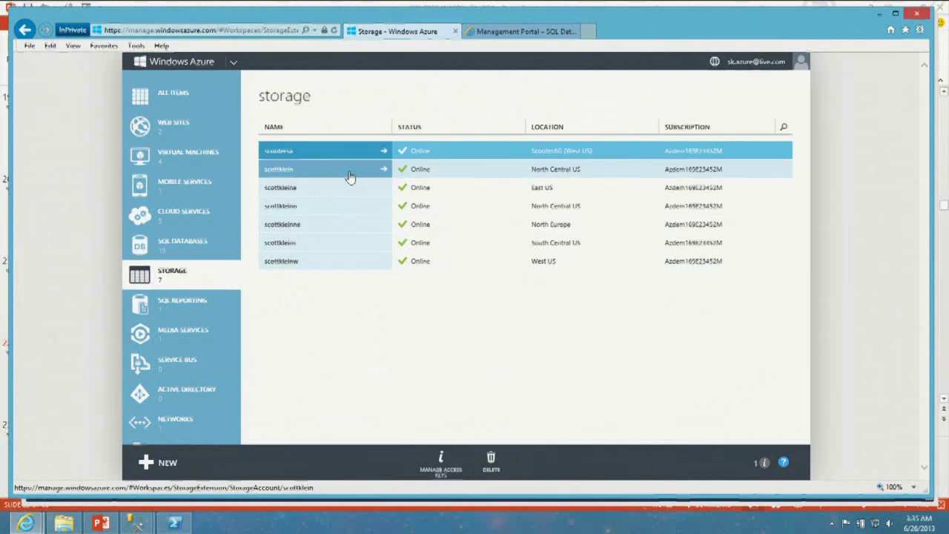
left_click(353, 265)
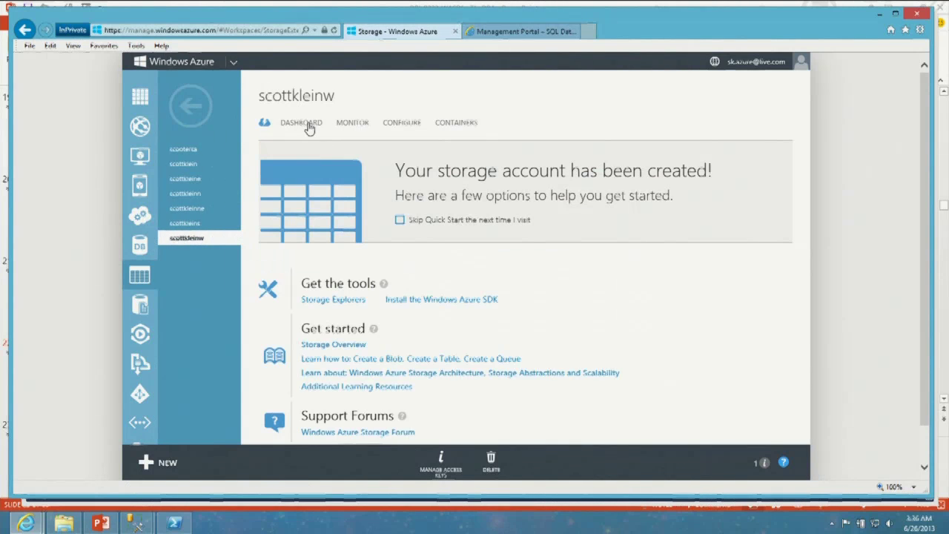
left_click(440, 462)
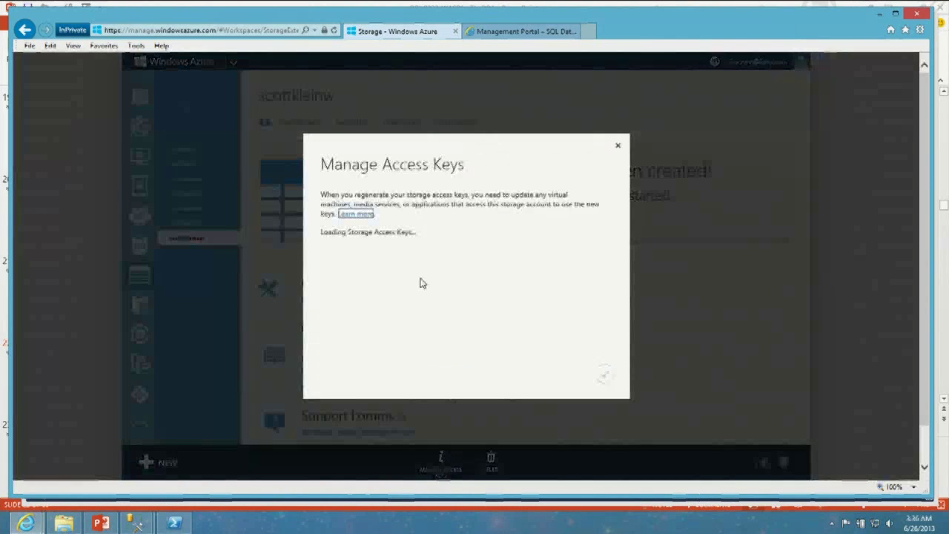
double_click(383, 246)
key("ctrl+c")
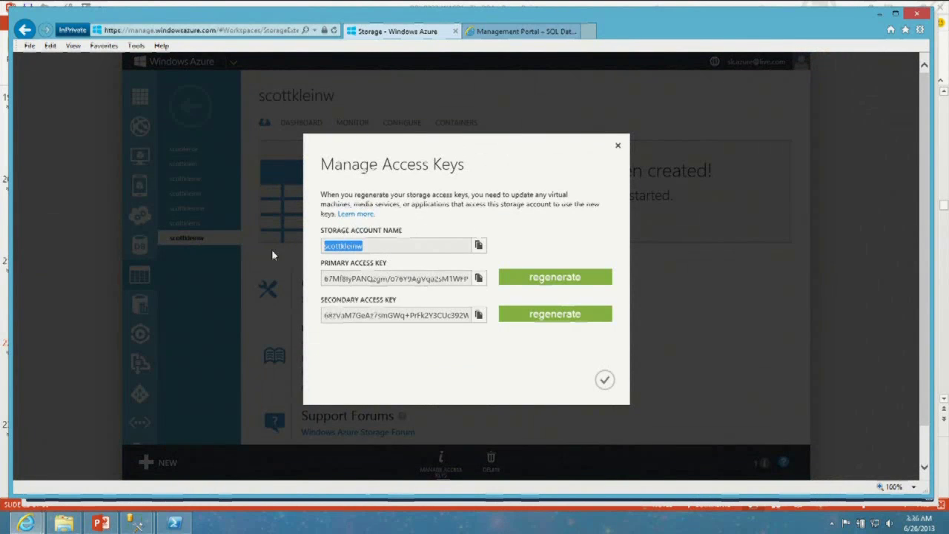
- Return to the northwind export in Management Studio, start the Windows Azure storage connection and paste the storage account name
left_click(257, 450)
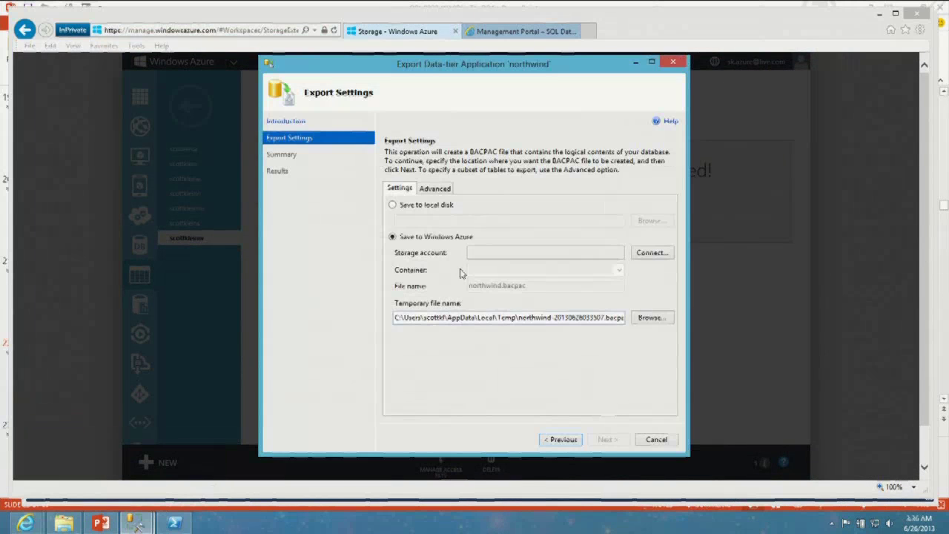
left_click(657, 252)
key("ctrl+v")
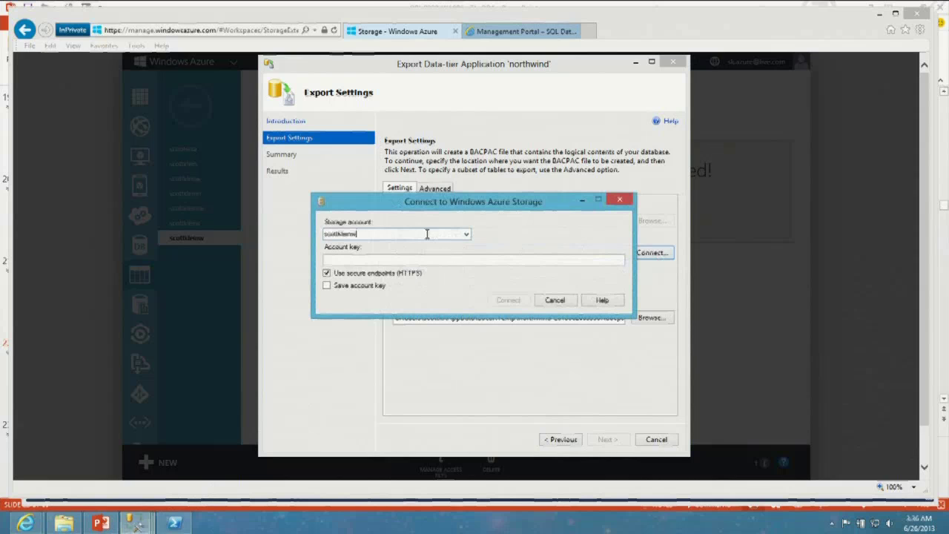
- Copy the primary access key from the Azure portal, paste it as the account key and connect to the storage account
mouse_move(26, 523)
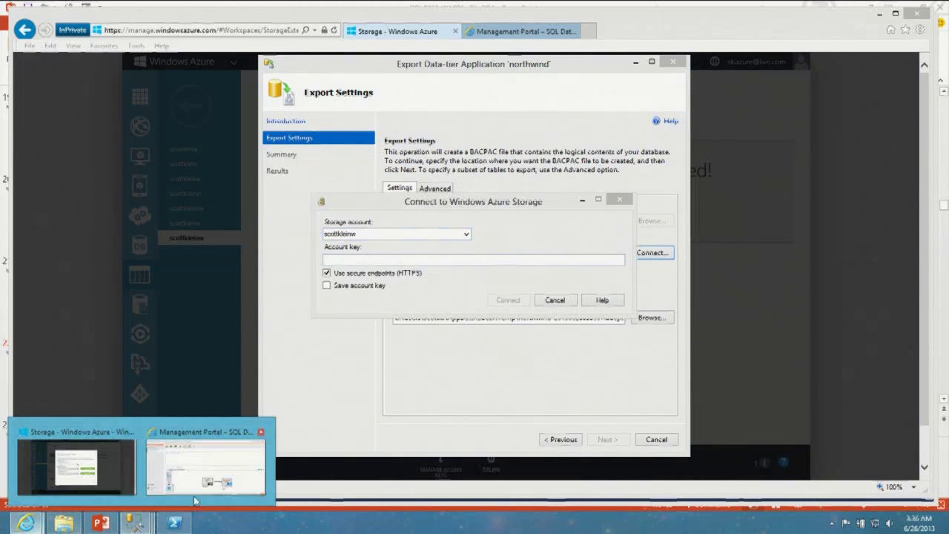
left_click(75, 462)
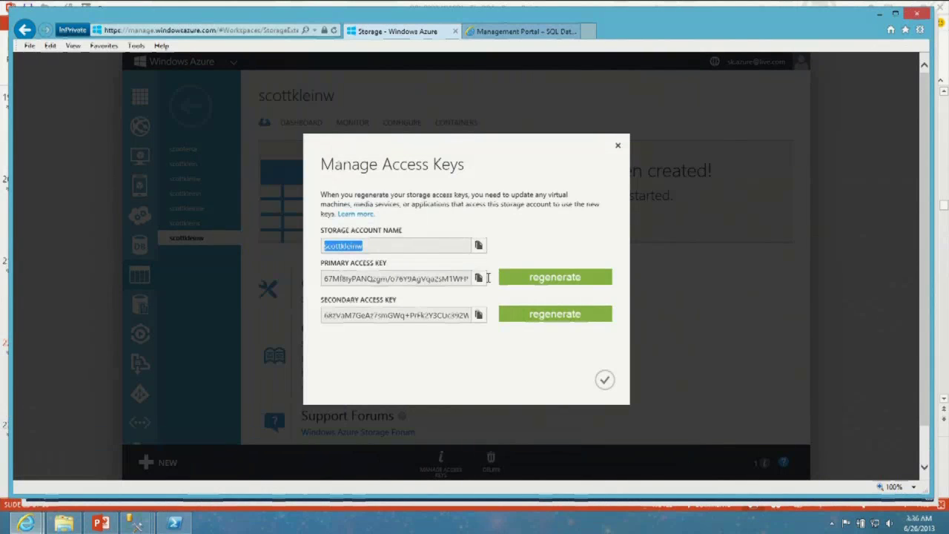
left_click(477, 280)
left_click(512, 291)
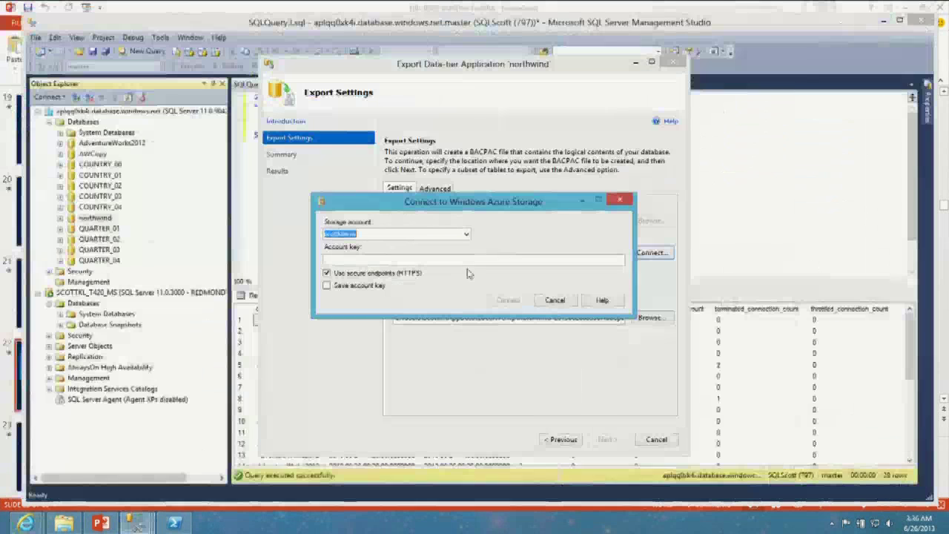
left_click(419, 259)
key("ctrl+v")
left_click(508, 300)
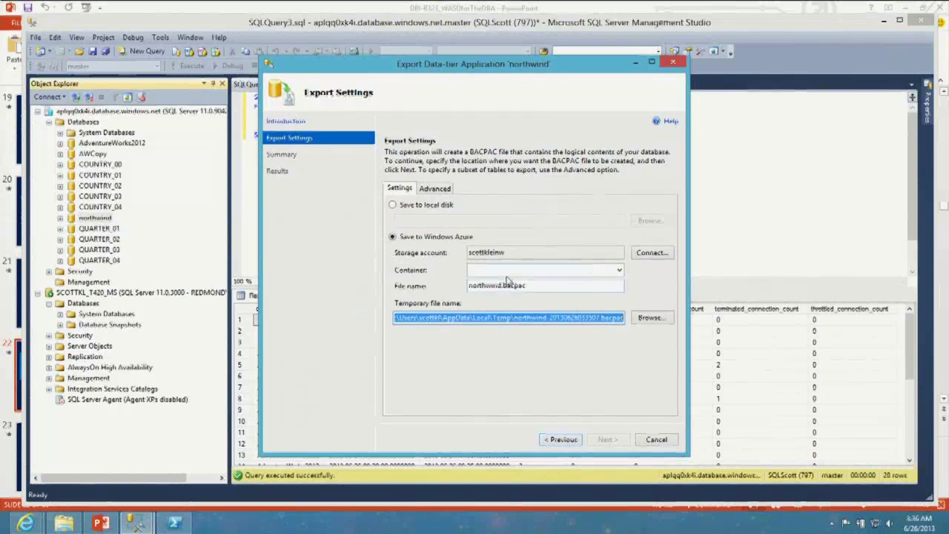
- Choose the bacpac container for northwind.bacpac, agree to overwrite the existing blob, run the export and close the wizard
left_click(619, 270)
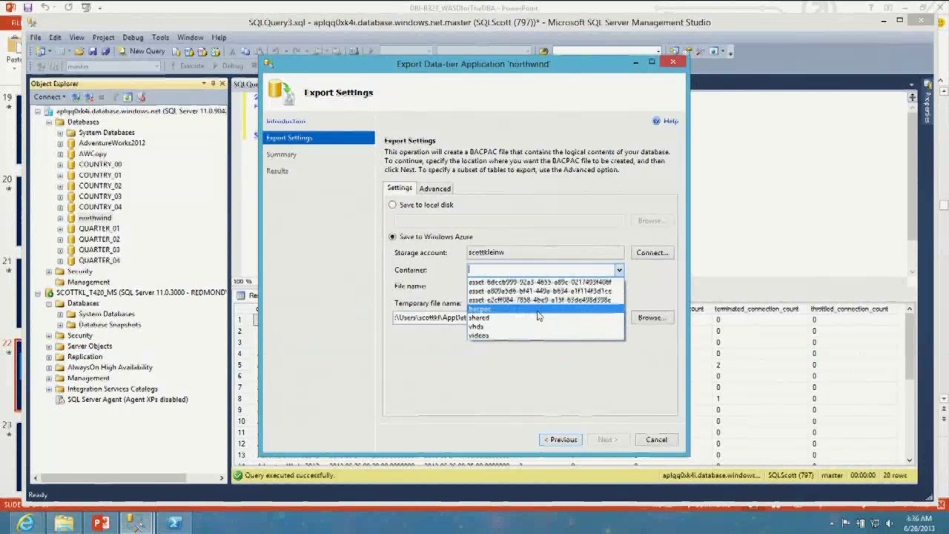
left_click(539, 311)
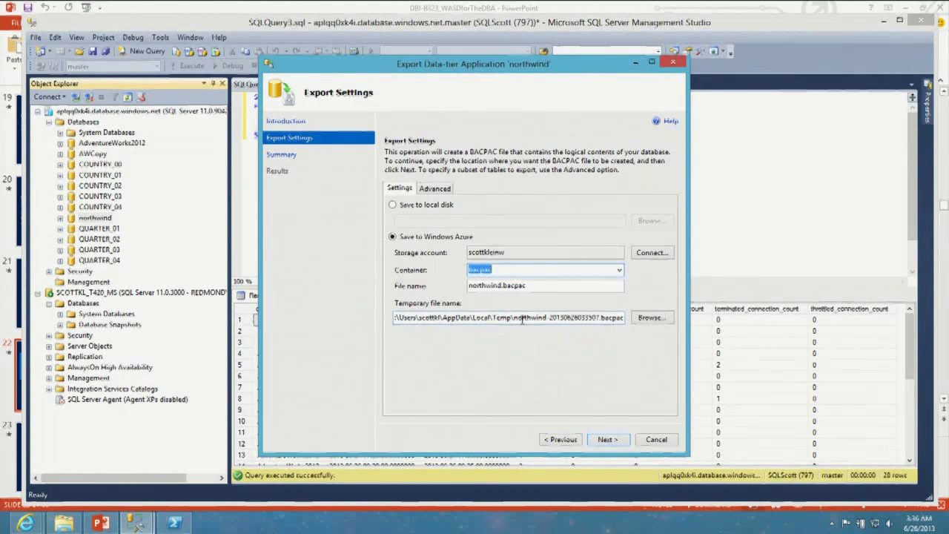
left_click_drag(516, 317, 666, 329)
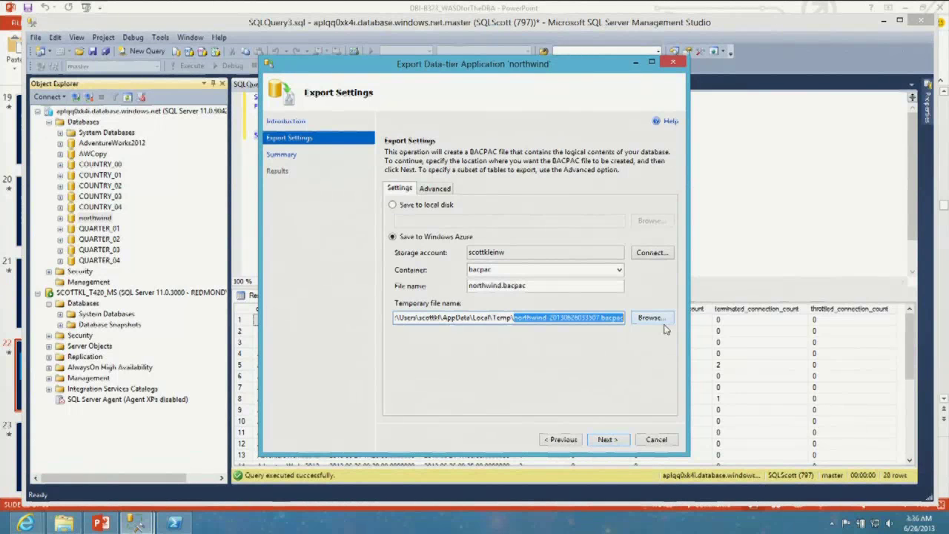
left_click(606, 441)
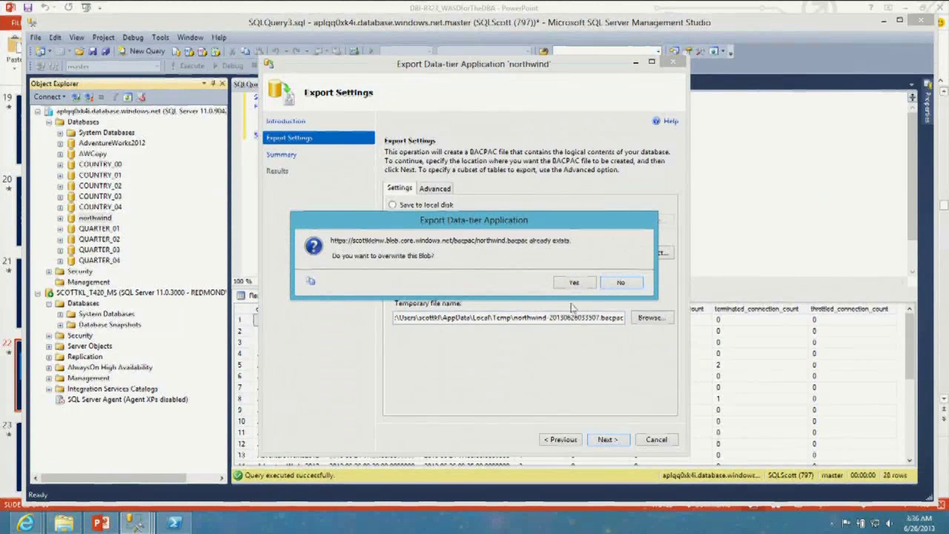
left_click(573, 283)
left_click(608, 439)
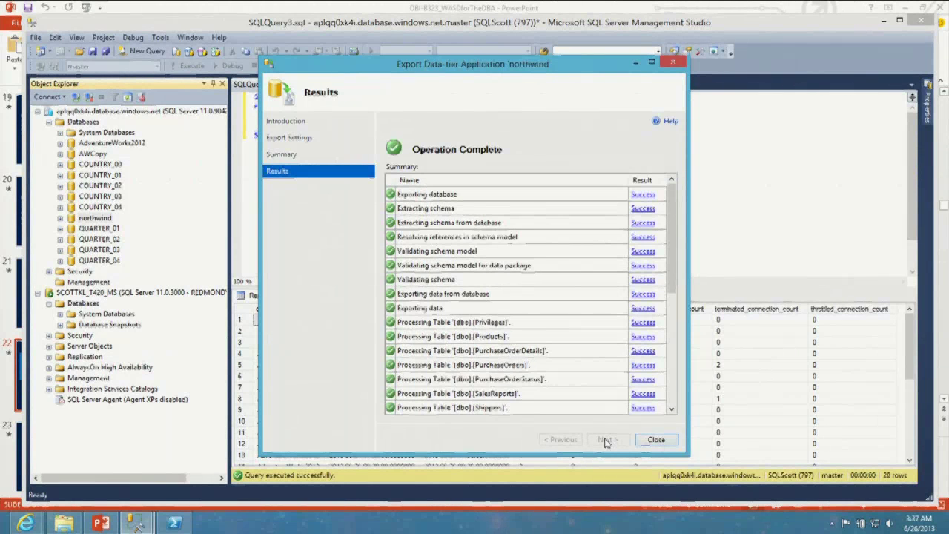
left_click(657, 439)
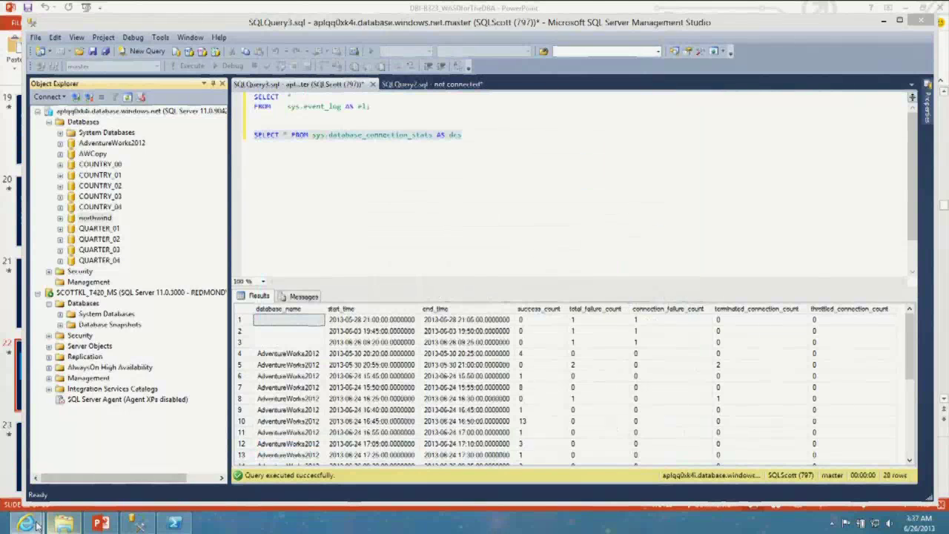
- Return to the Azure portal, dismiss the access keys and open the storage account's bacpac container to view the exported file
mouse_move(26, 523)
left_click(89, 474)
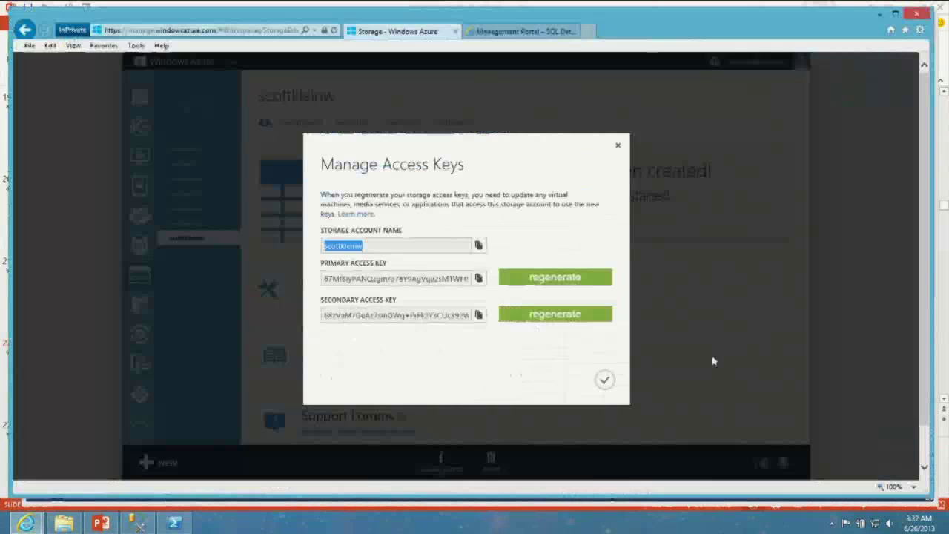
left_click(619, 148)
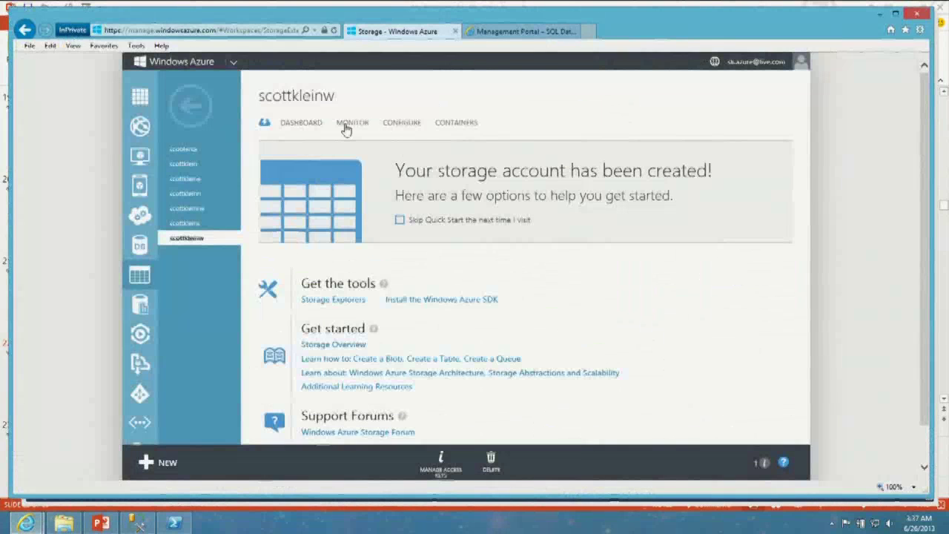
left_click(456, 126)
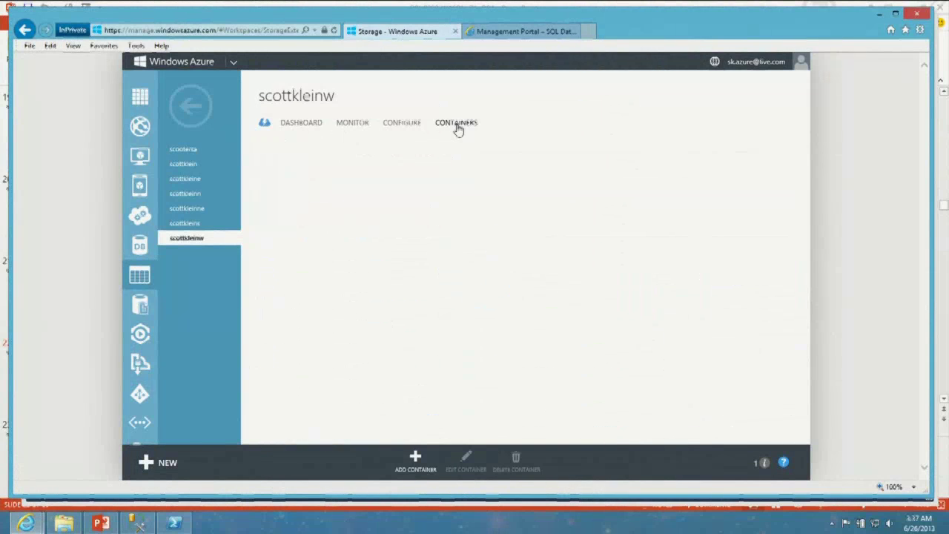
left_click(288, 230)
left_click(307, 235)
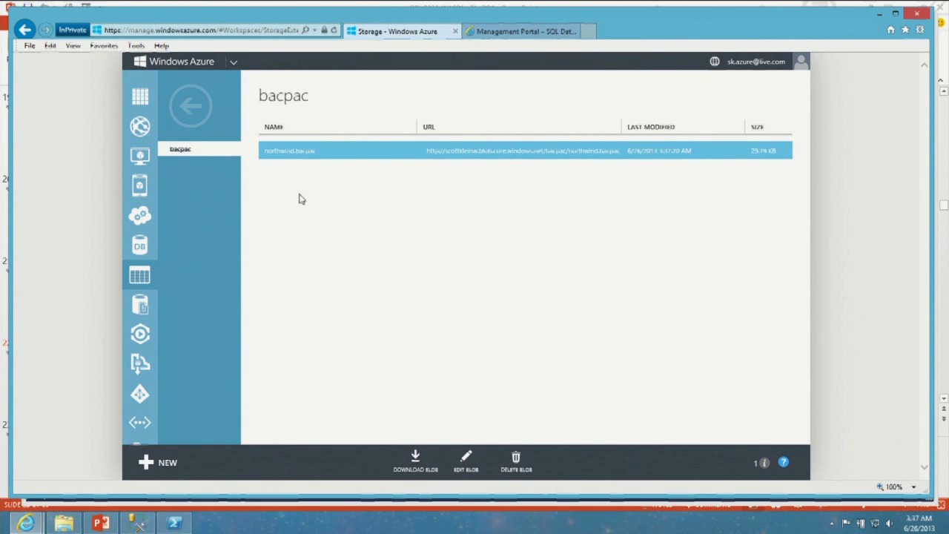
- Leave the bacpac container, list the SQL databases and start a database import
left_click(206, 119)
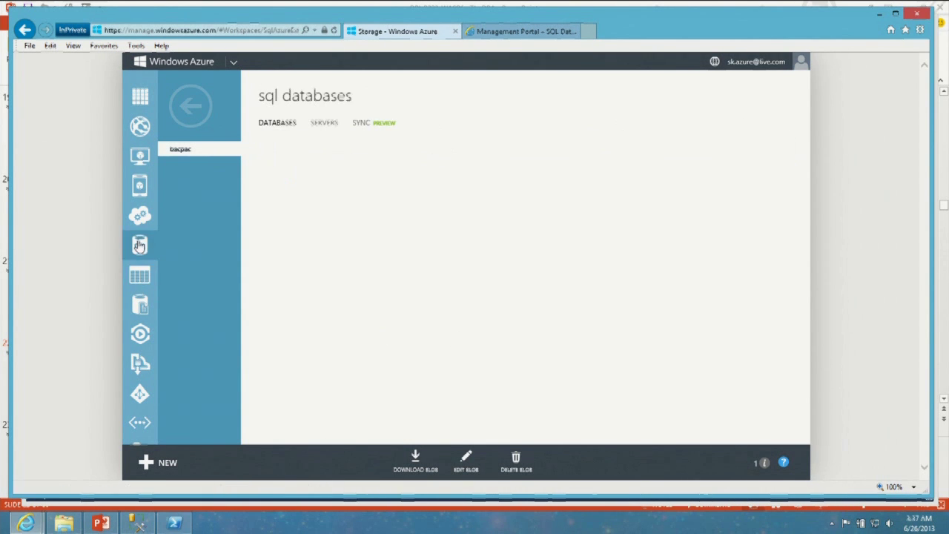
left_click(320, 124)
left_click(286, 125)
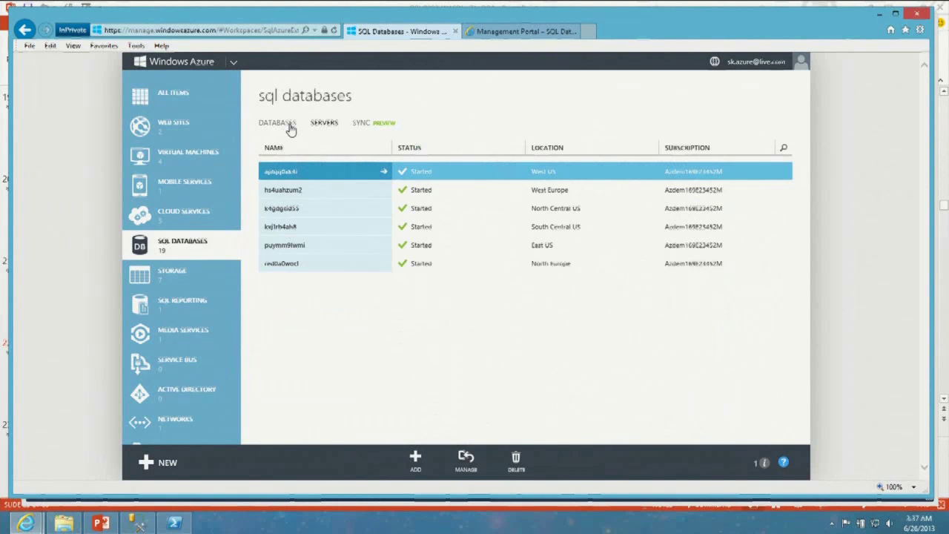
left_click(368, 462)
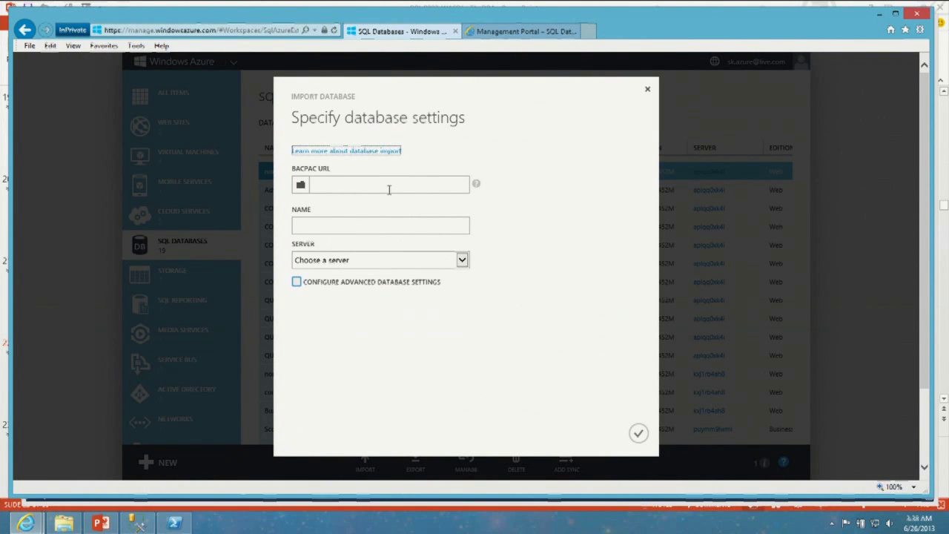
- Browse cloud storage and choose northwind.bacpac from the bacpac container of the last storage account as the import source
left_click(301, 184)
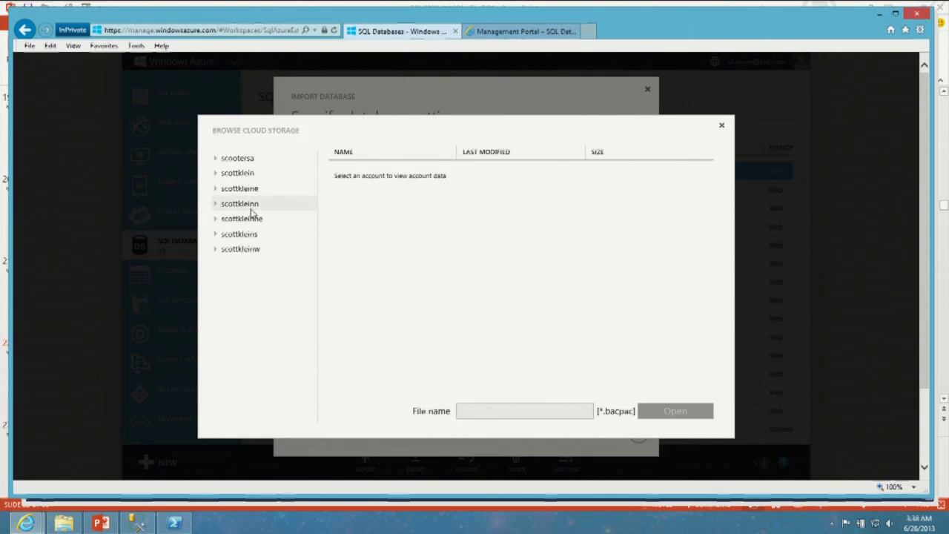
left_click(215, 253)
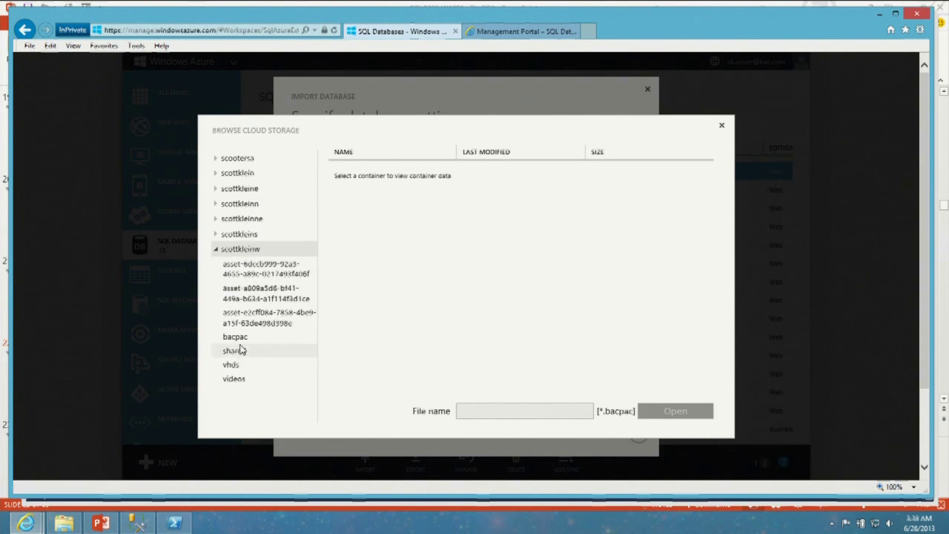
left_click(237, 339)
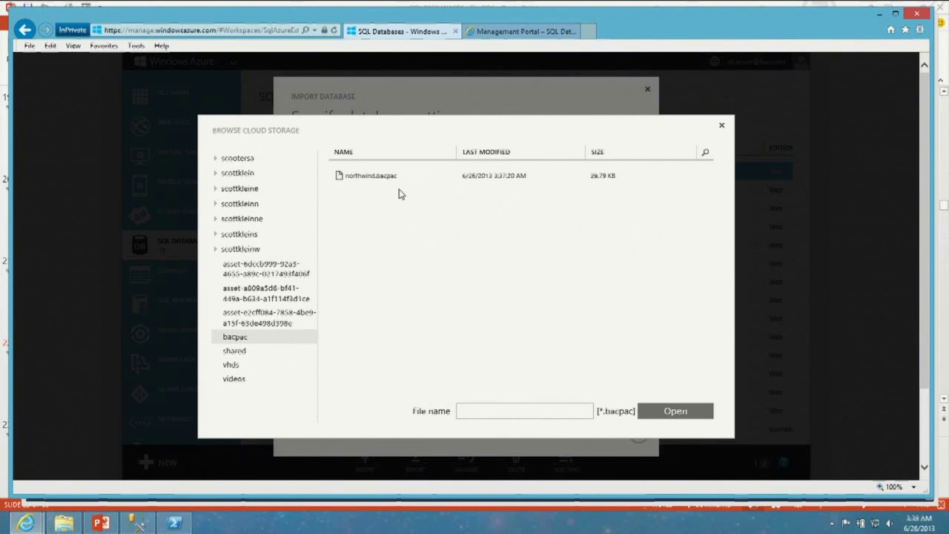
left_click(363, 177)
left_click(666, 411)
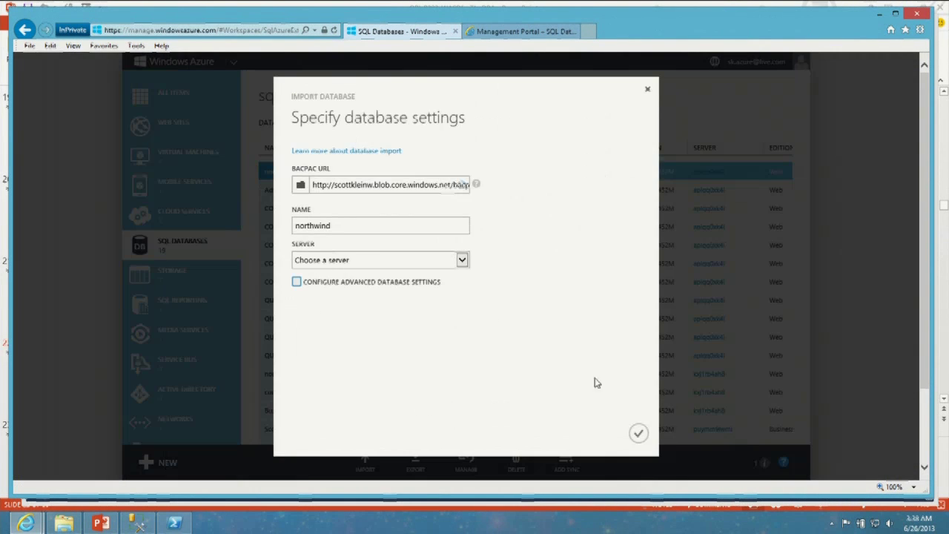
- Name the imported database northwind2, choose the West US server aplqq0xk4i, enter the server login password and start the import
type("2")
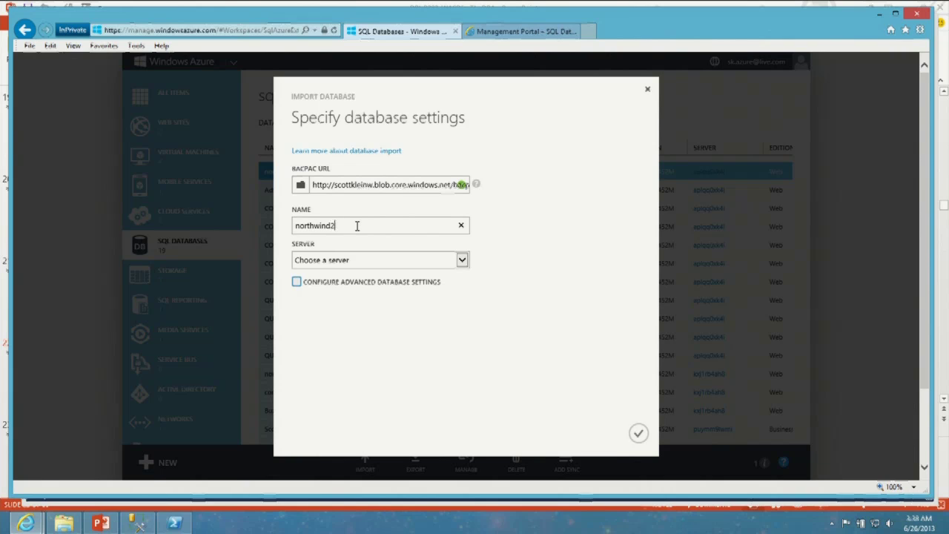
left_click(378, 261)
left_click(407, 272)
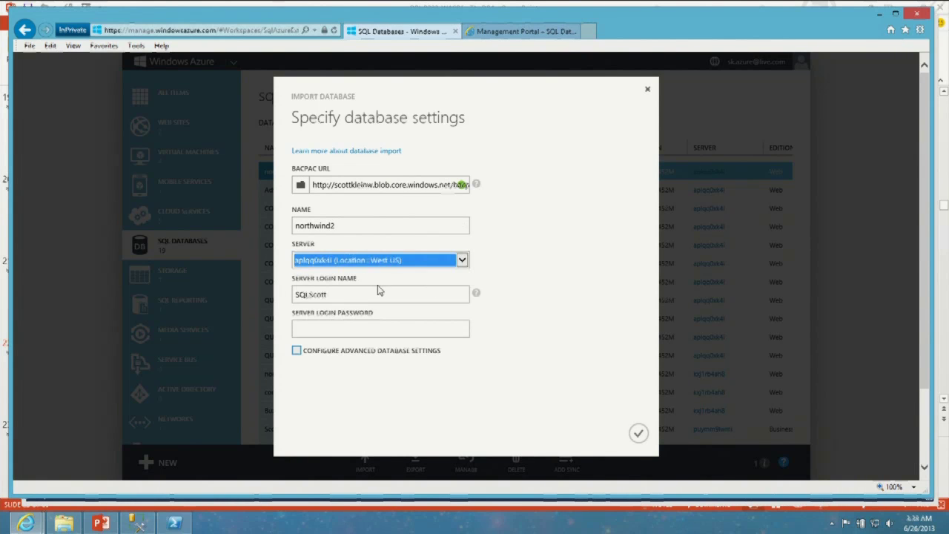
left_click(333, 326)
type("••••••••")
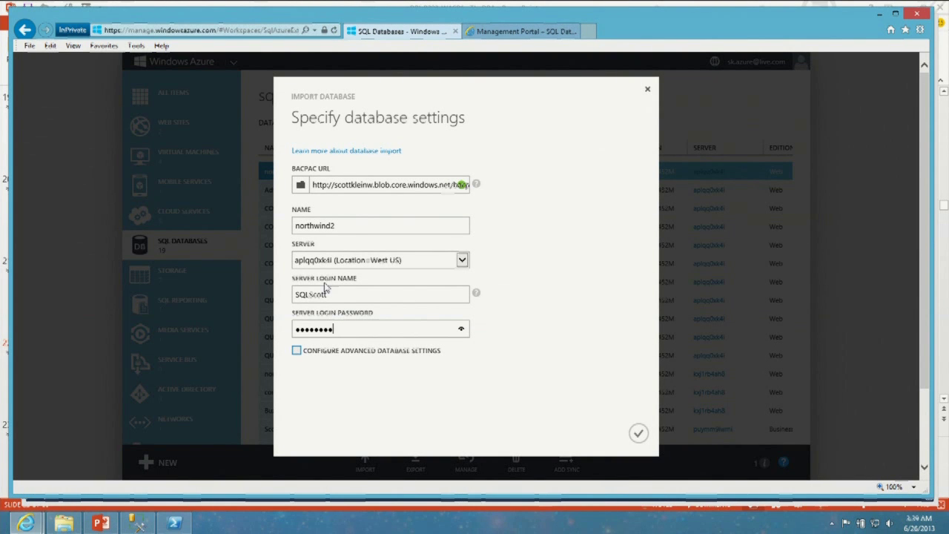
left_click(639, 435)
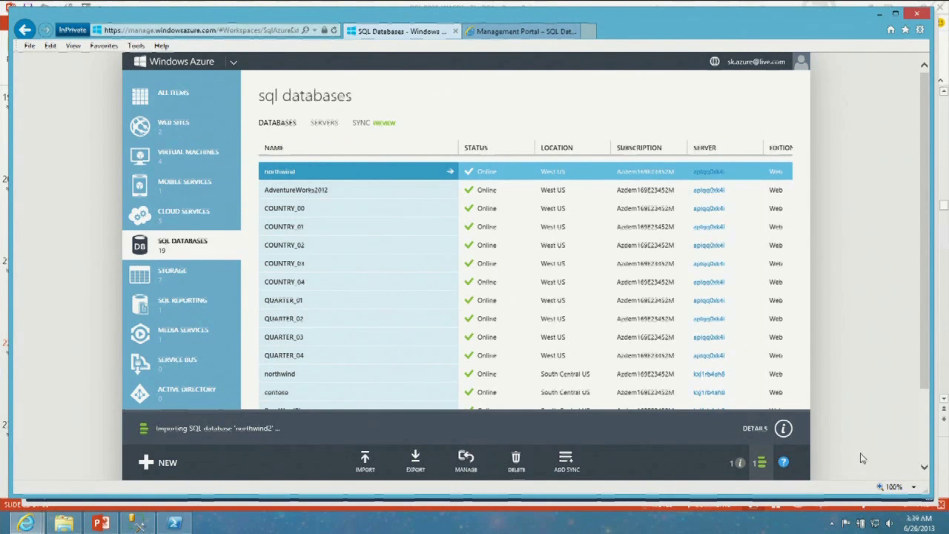
- Check the northwind2 import's progress details, dismiss them and select the northwind2 database in the list
left_click(766, 465)
left_click(768, 465)
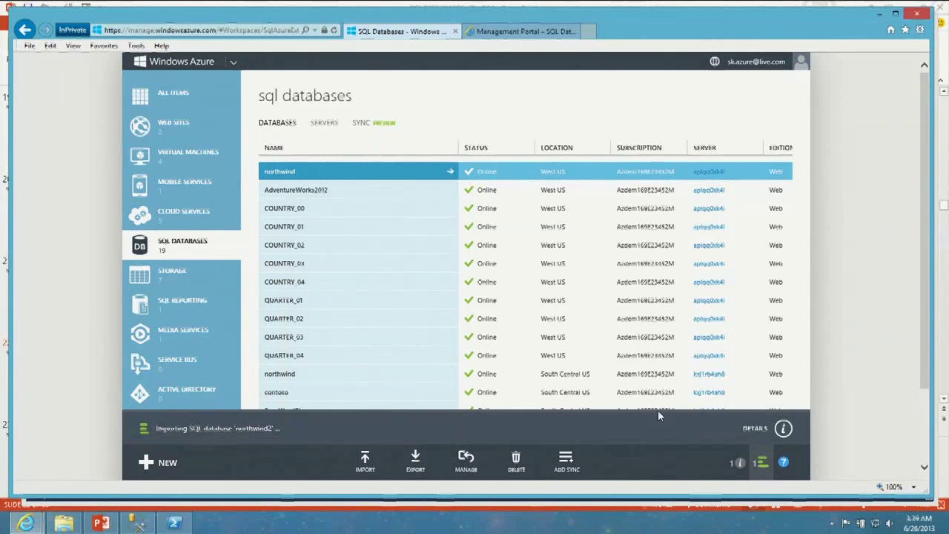
left_click(753, 428)
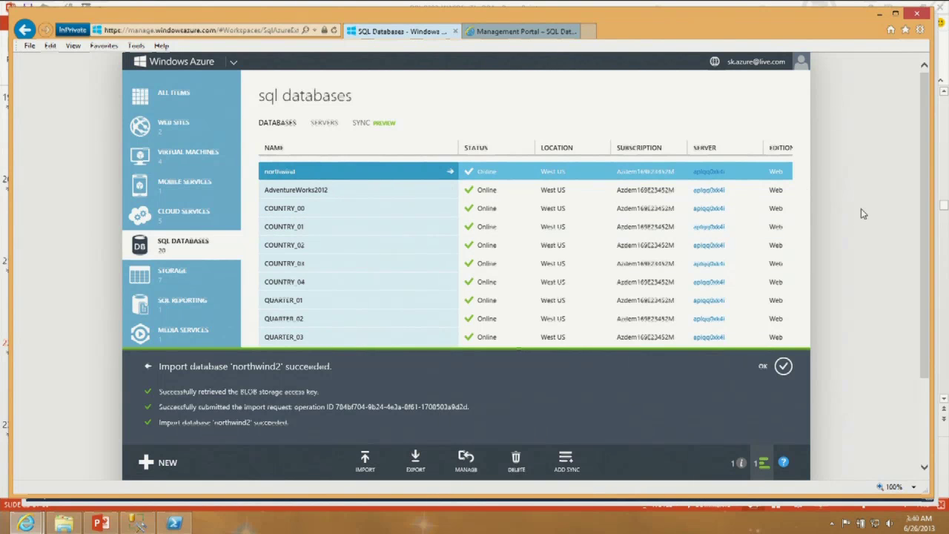
left_click(784, 367)
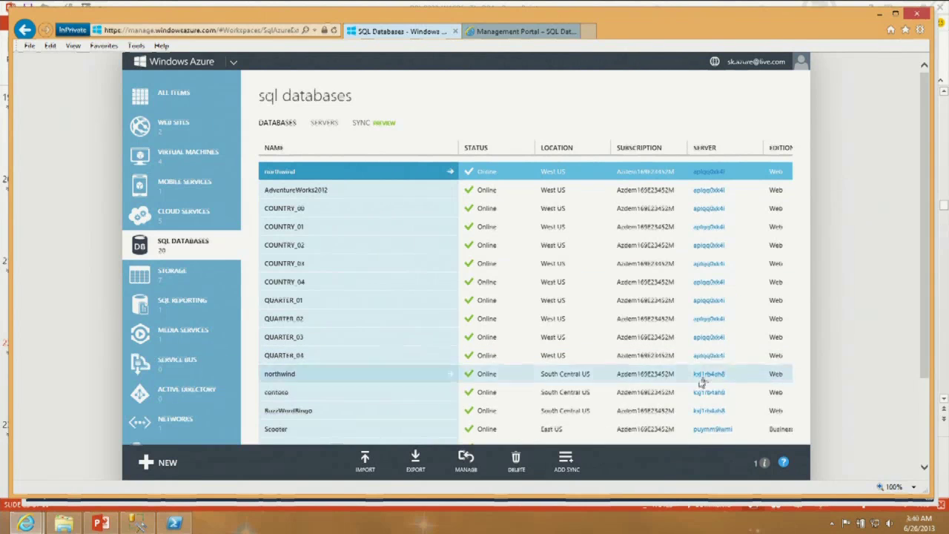
left_click_drag(927, 305, 926, 391)
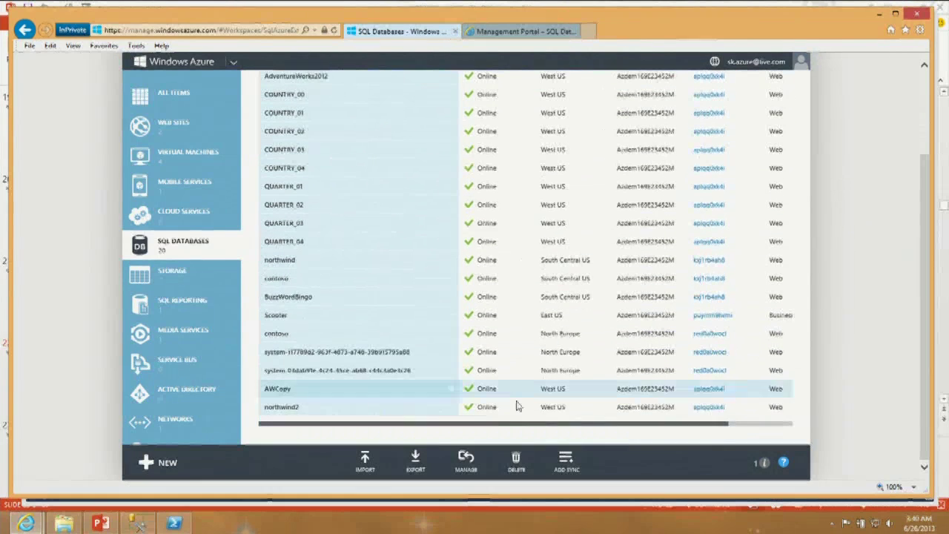
left_click(552, 406)
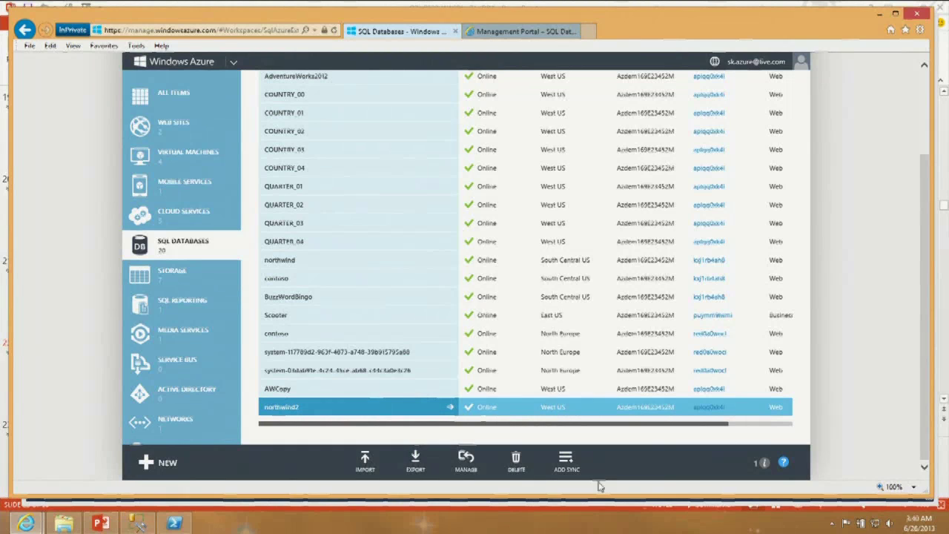
- Switch to PowerPoint and run the slide show from the Security and Migration demo slide
left_click(100, 523)
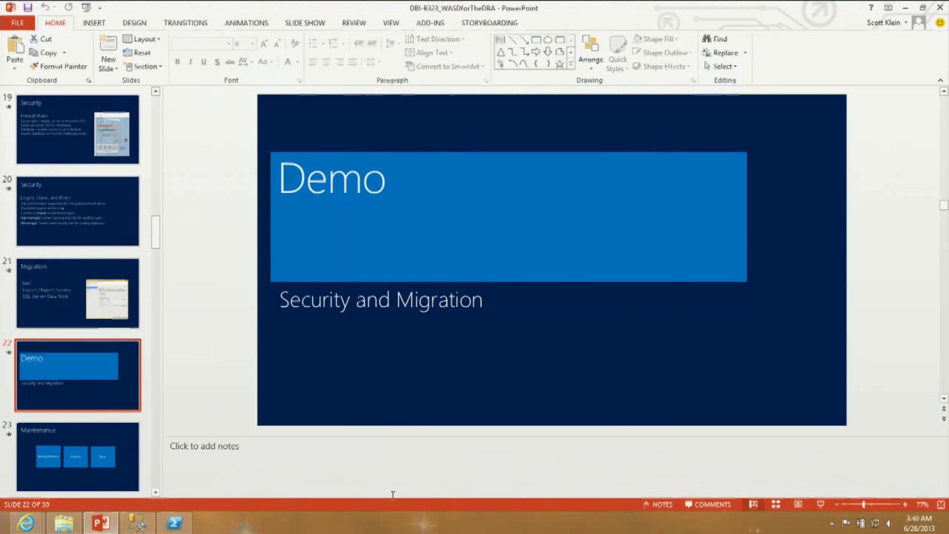
left_click(820, 504)
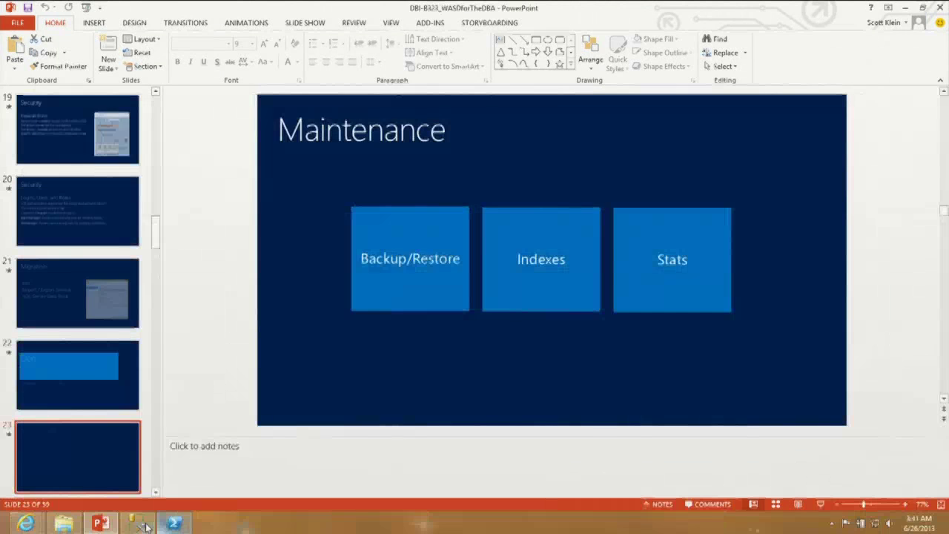
- Switch to SQL Server Management Studio, try to refresh the local SQL Server's Databases folder and dismiss the error dialog
left_click(138, 524)
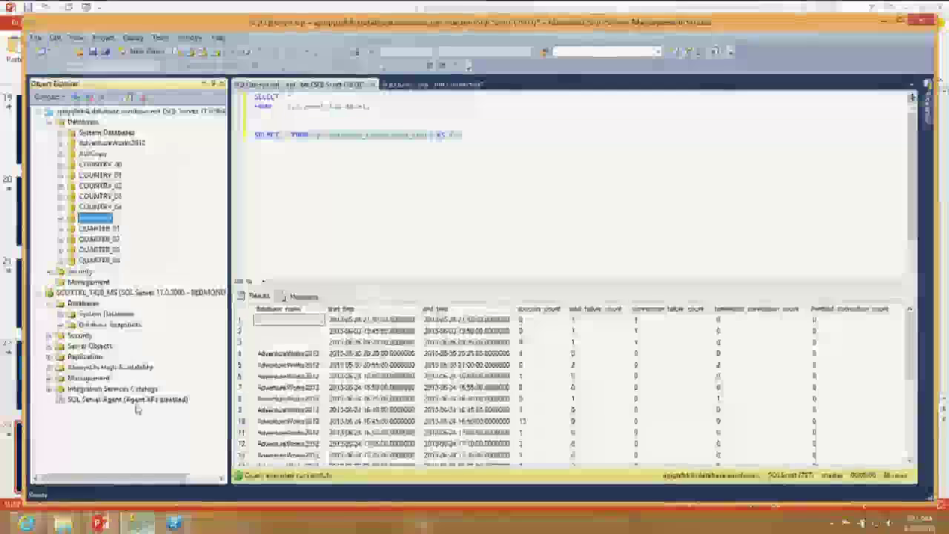
left_click(89, 295)
right_click(88, 304)
left_click(165, 433)
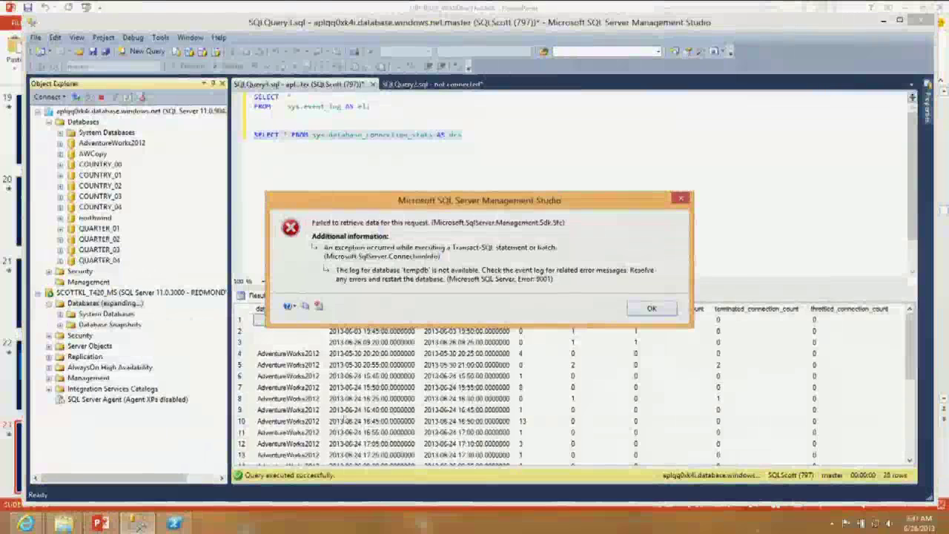
left_click(657, 316)
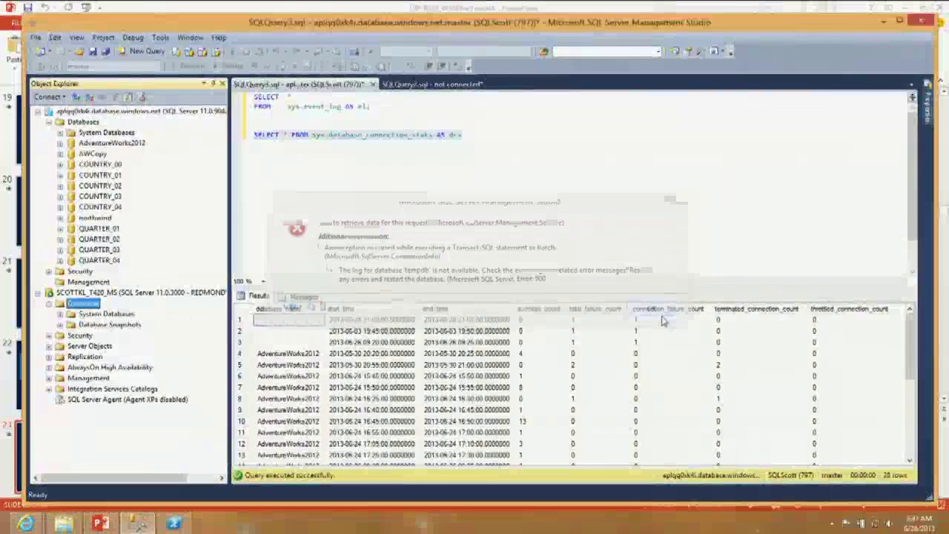